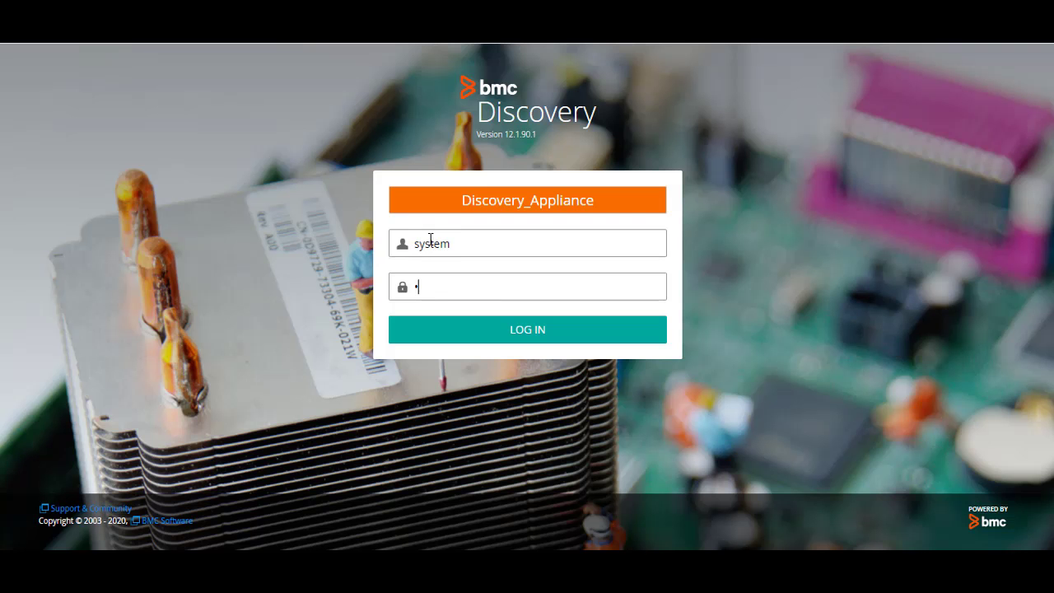
Step: Log in to Discovery_Appliance with username 'system' and the account password
{"action": "type", "text": "ystem"}
{"action": "left_click", "coordinate": [518, 331]}
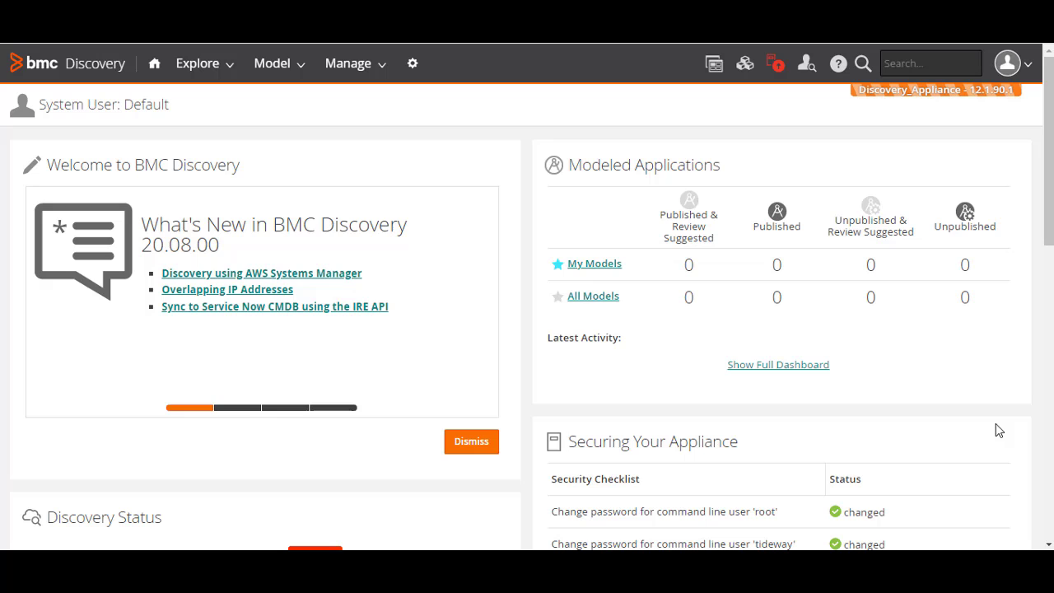
{"action": "scroll", "coordinate": [996, 424], "scroll_direction": "down", "scroll_amount": 2}
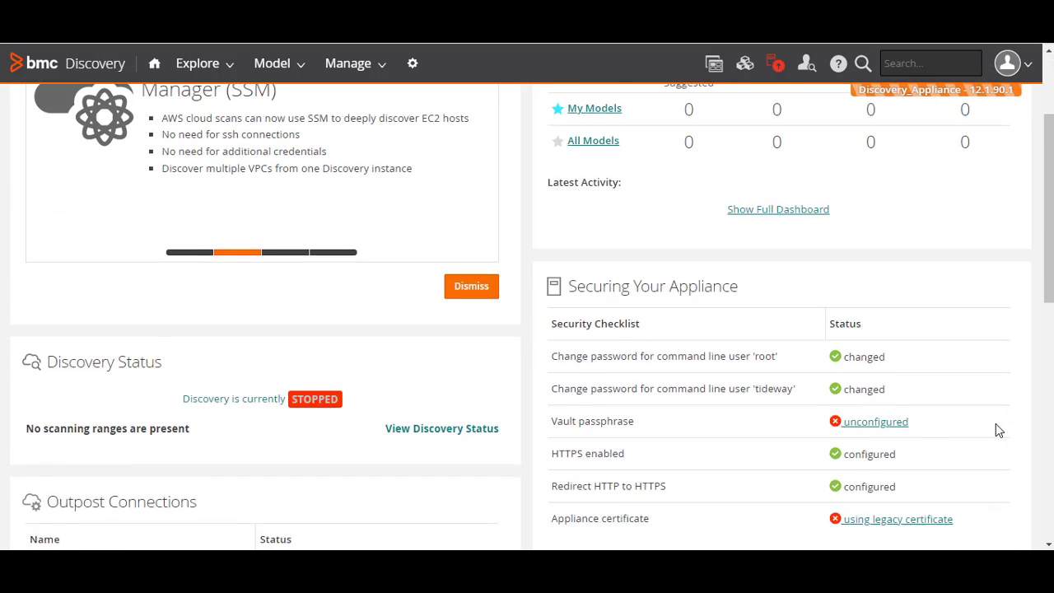
{"action": "scroll", "coordinate": [995, 424], "scroll_direction": "down", "scroll_amount": 2}
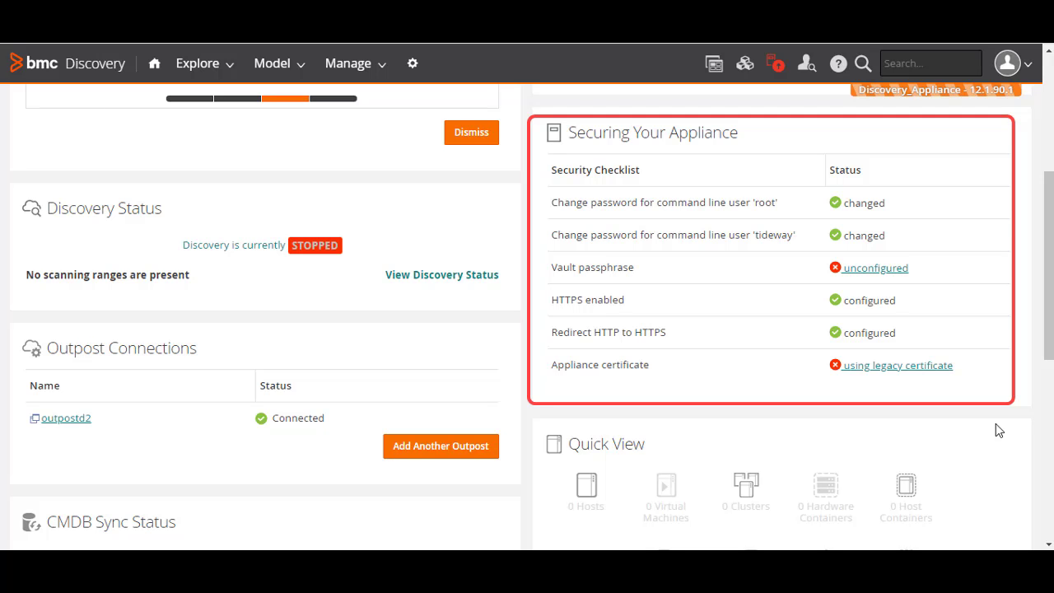
{"action": "scroll", "coordinate": [995, 424], "scroll_direction": "up", "scroll_amount": 5}
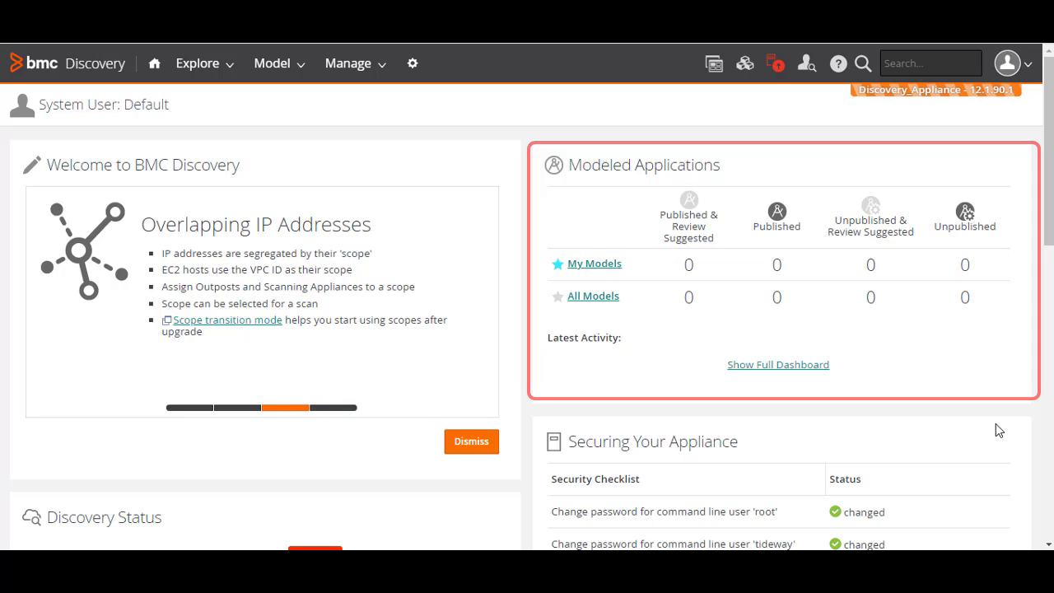
{"action": "scroll", "coordinate": [996, 424], "scroll_direction": "down", "scroll_amount": 5}
{"action": "scroll", "coordinate": [995, 430], "scroll_direction": "down", "scroll_amount": 1}
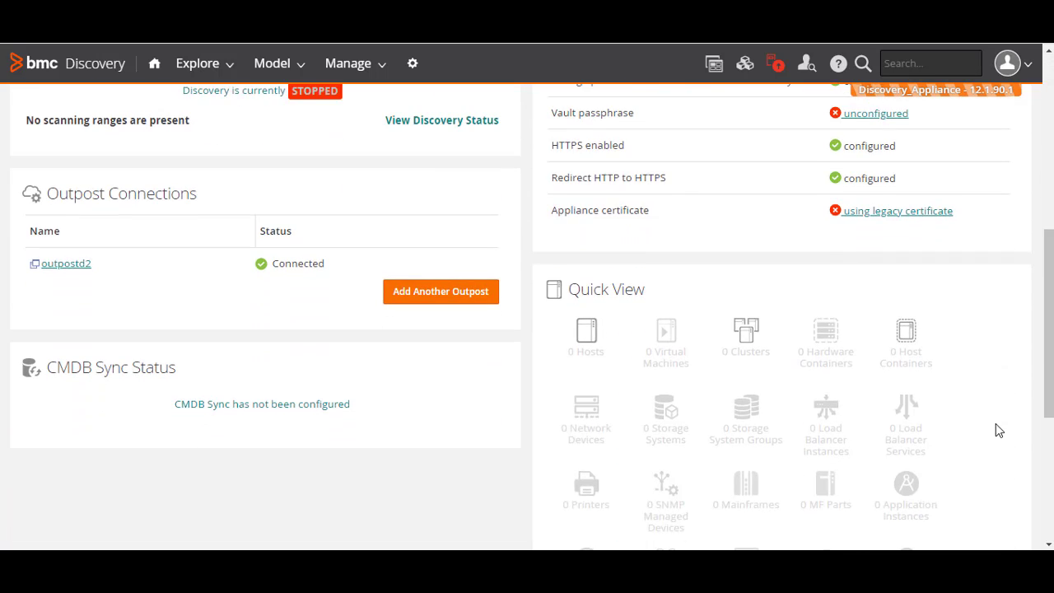
{"action": "scroll", "coordinate": [996, 430], "scroll_direction": "down", "scroll_amount": 1}
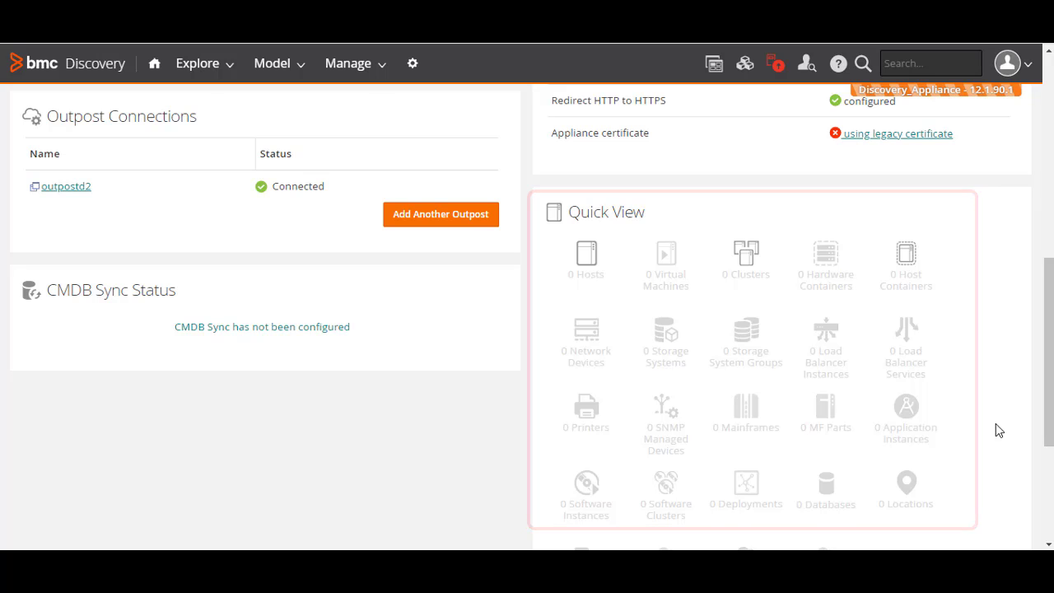
{"action": "scroll", "coordinate": [995, 429], "scroll_direction": "up", "scroll_amount": 7}
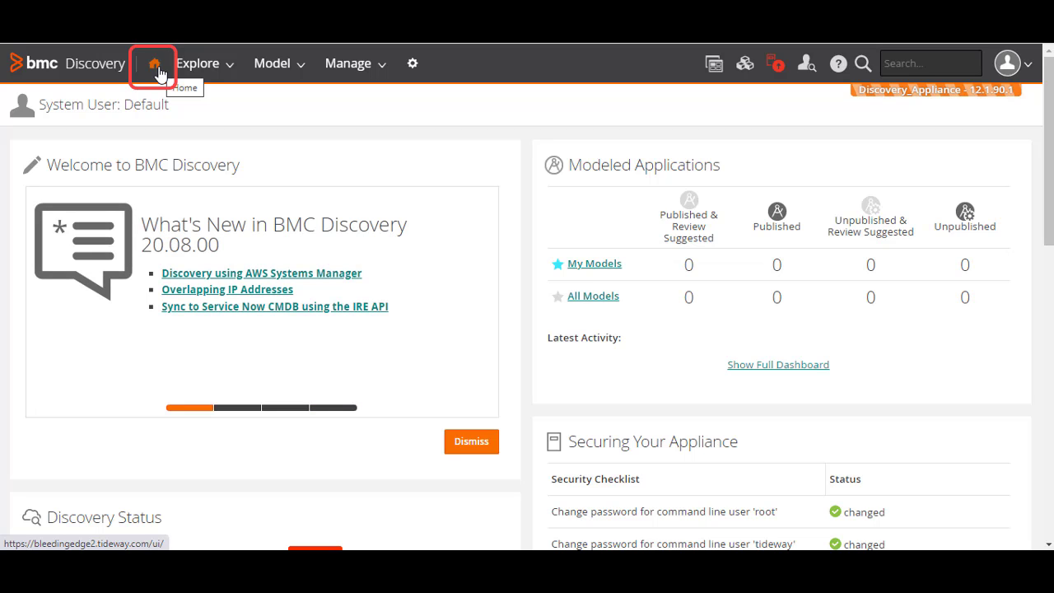
Step: Review the Explore > Data inventory counts, such as 307 hosts and 530 databases
{"action": "left_click", "coordinate": [219, 72]}
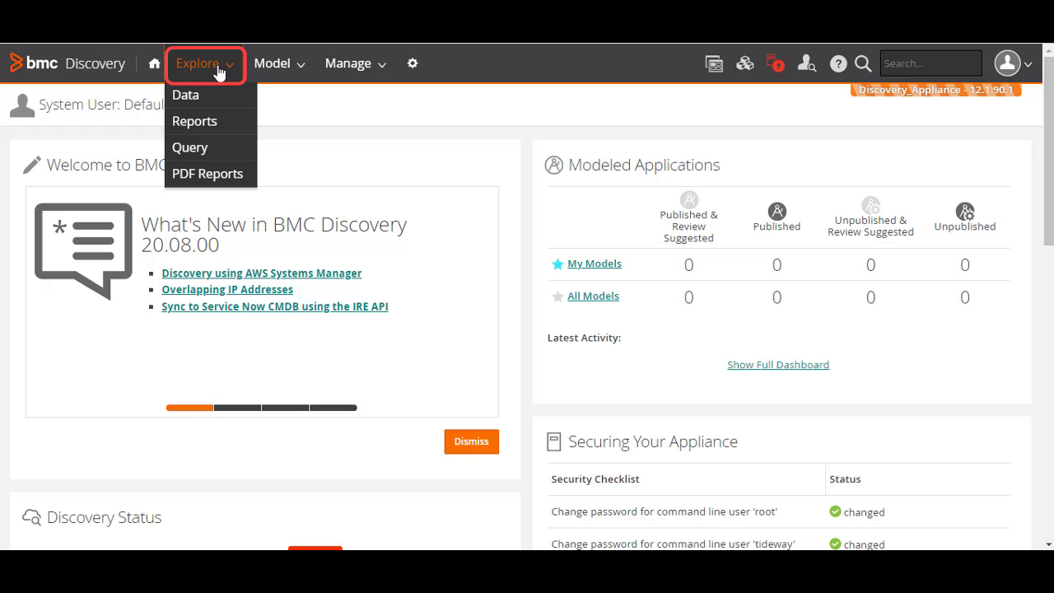
{"action": "left_click", "coordinate": [202, 99]}
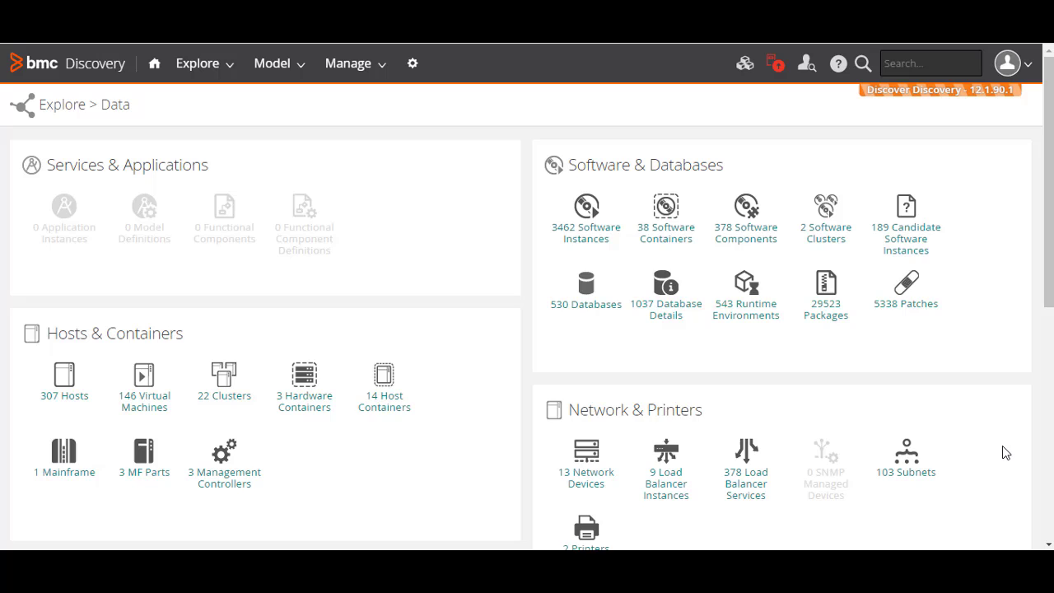
{"action": "scroll", "coordinate": [1005, 452], "scroll_direction": "down", "scroll_amount": 2}
{"action": "scroll", "coordinate": [1004, 452], "scroll_direction": "down", "scroll_amount": 3}
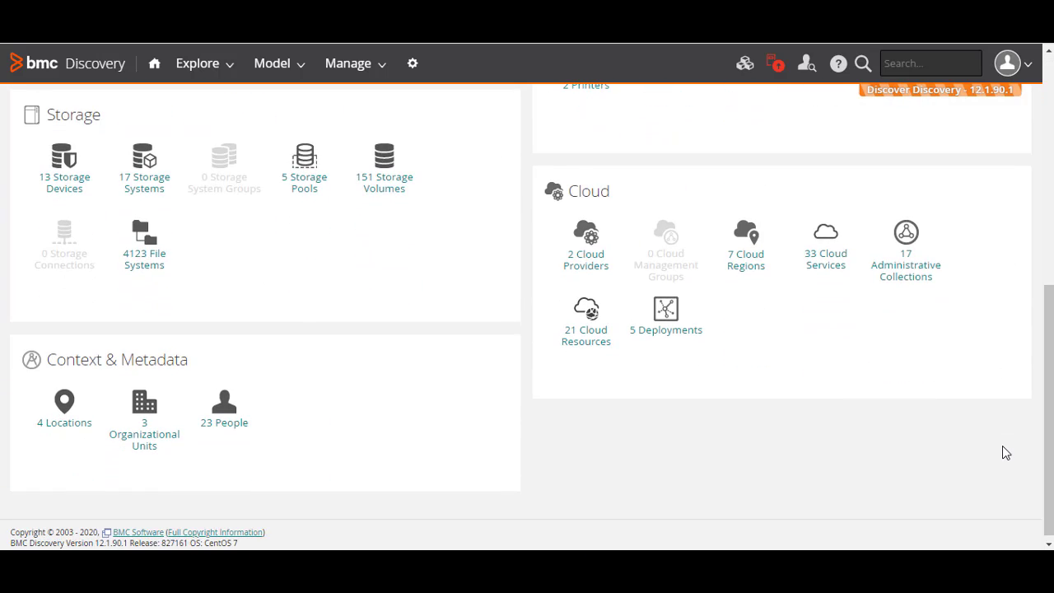
{"action": "scroll", "coordinate": [1004, 452], "scroll_direction": "up", "scroll_amount": 1}
{"action": "scroll", "coordinate": [1005, 452], "scroll_direction": "up", "scroll_amount": 5}
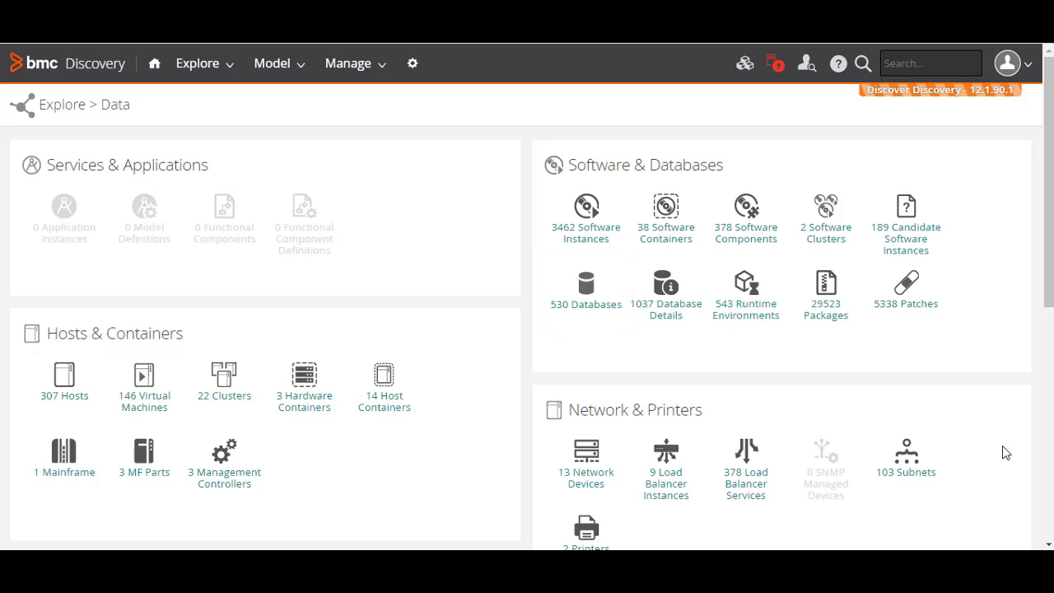
Step: Open Explore > Reports and scroll through the available reports
{"action": "left_click", "coordinate": [209, 70]}
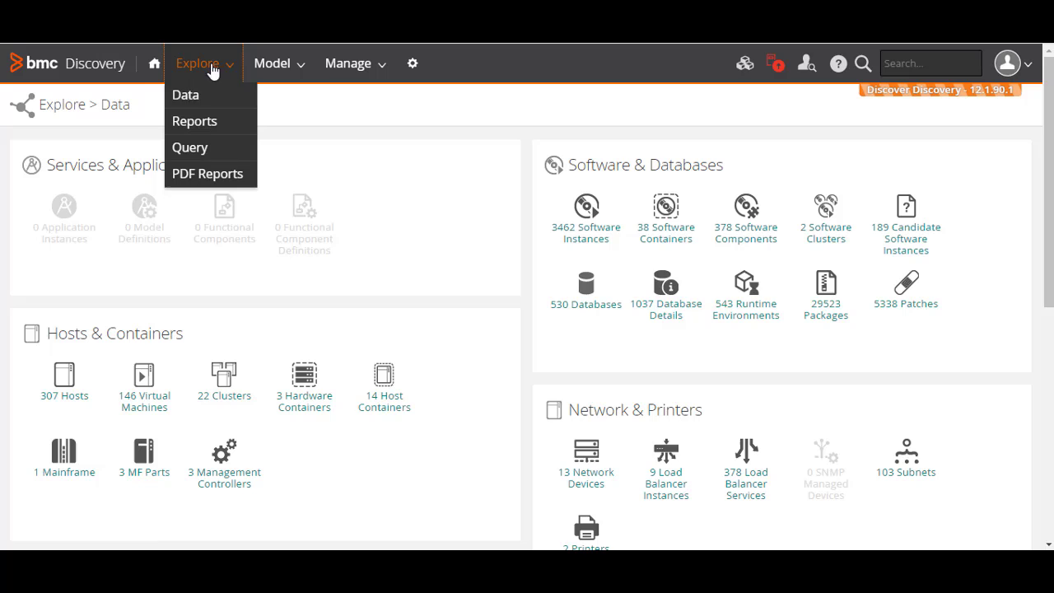
{"action": "left_click", "coordinate": [194, 122]}
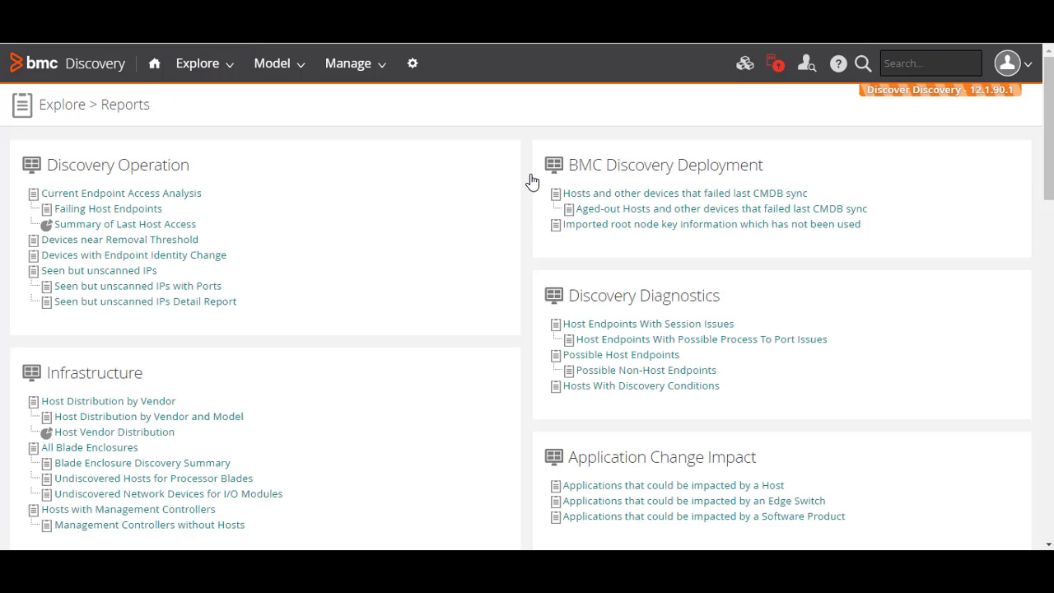
{"action": "scroll", "coordinate": [532, 181], "scroll_direction": "down", "scroll_amount": 2}
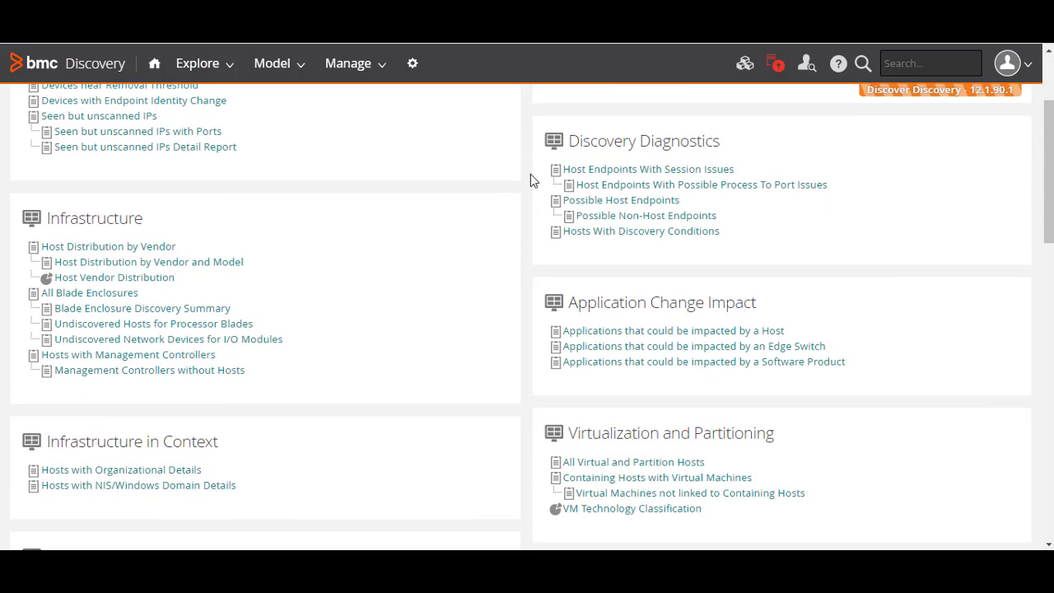
{"action": "scroll", "coordinate": [532, 181], "scroll_direction": "down", "scroll_amount": 5}
{"action": "scroll", "coordinate": [532, 181], "scroll_direction": "down", "scroll_amount": 5}
{"action": "scroll", "coordinate": [530, 177], "scroll_direction": "down", "scroll_amount": 3}
{"action": "scroll", "coordinate": [530, 177], "scroll_direction": "down", "scroll_amount": 4}
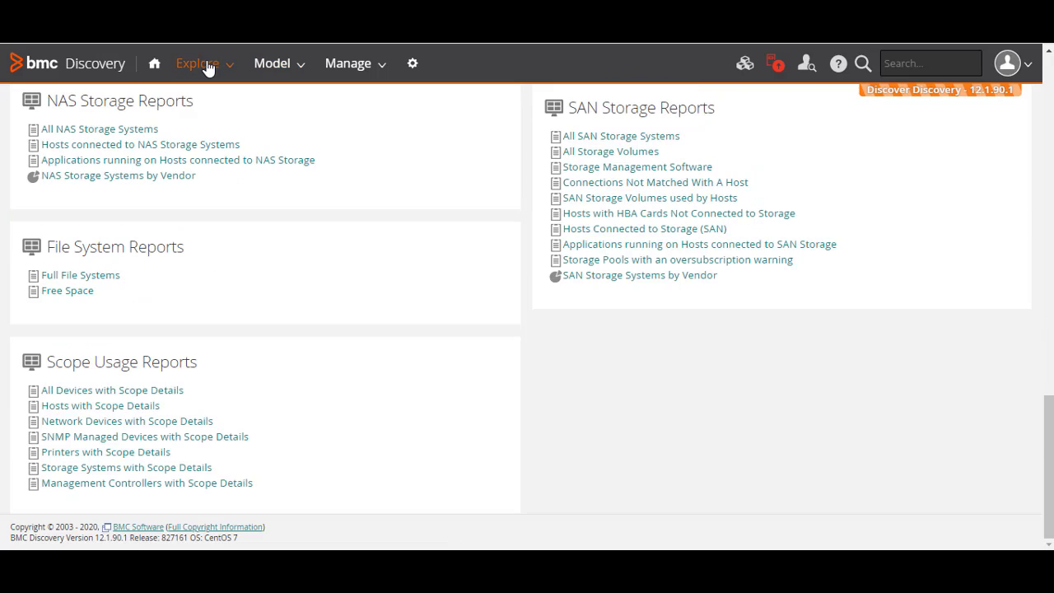
Step: View the Query page's Generic, Advanced Search and User Queries tabs, then the empty PDF Reports list
{"action": "left_click", "coordinate": [205, 66]}
{"action": "left_click", "coordinate": [210, 150]}
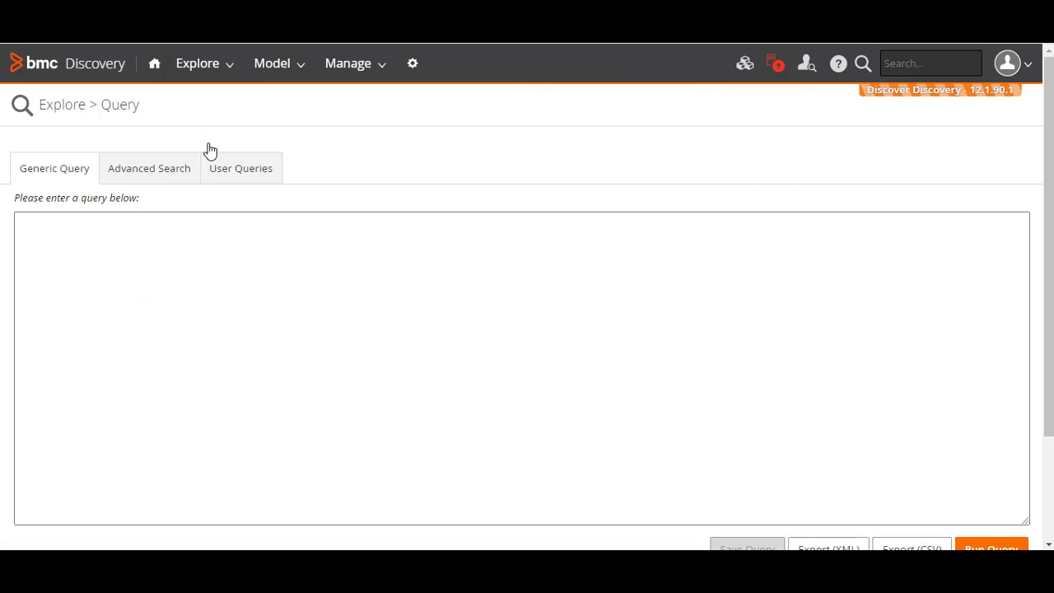
{"action": "scroll", "coordinate": [434, 143], "scroll_direction": "down", "scroll_amount": 3}
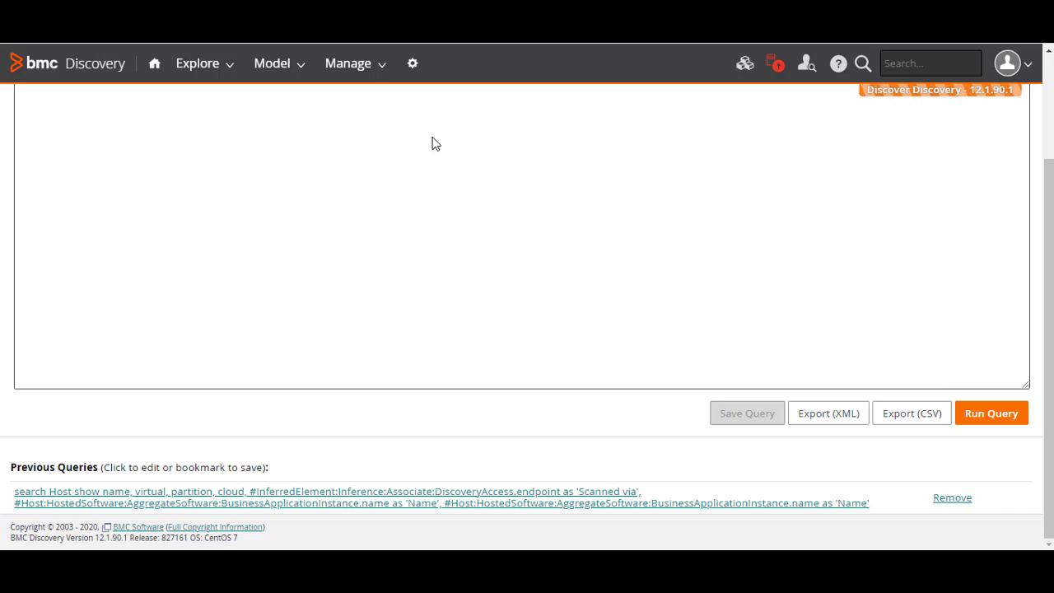
{"action": "scroll", "coordinate": [433, 136], "scroll_direction": "up", "scroll_amount": 2}
{"action": "scroll", "coordinate": [412, 132], "scroll_direction": "up", "scroll_amount": 1}
{"action": "left_click", "coordinate": [156, 168]}
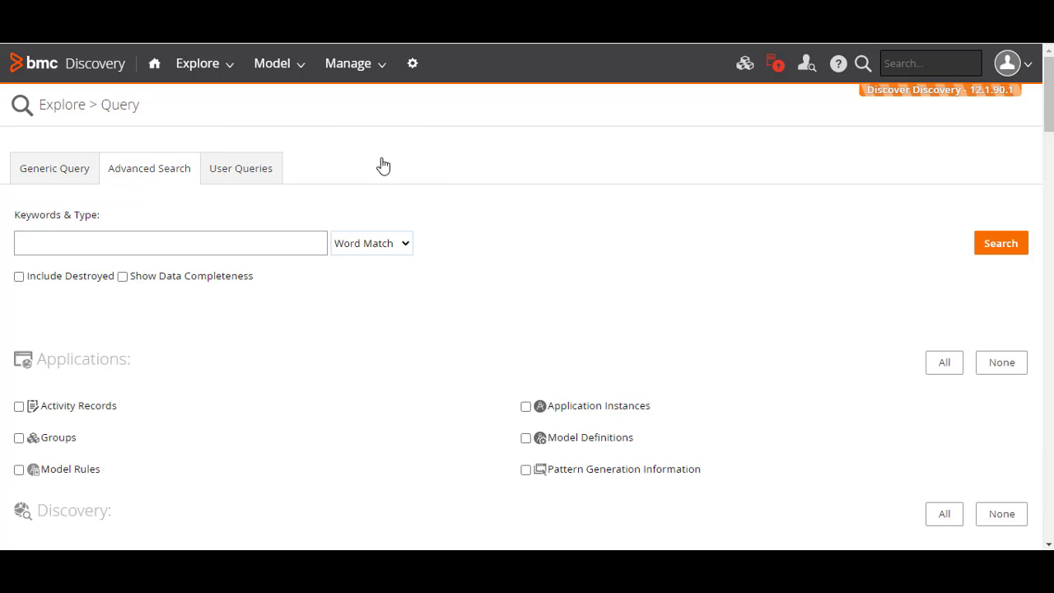
{"action": "left_click", "coordinate": [257, 169]}
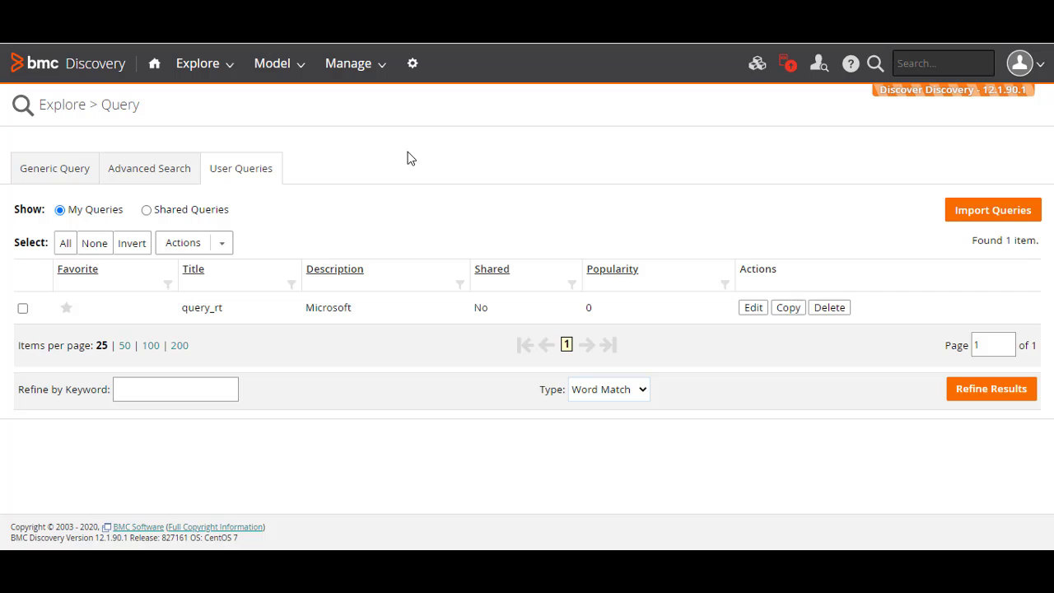
{"action": "left_click", "coordinate": [220, 73]}
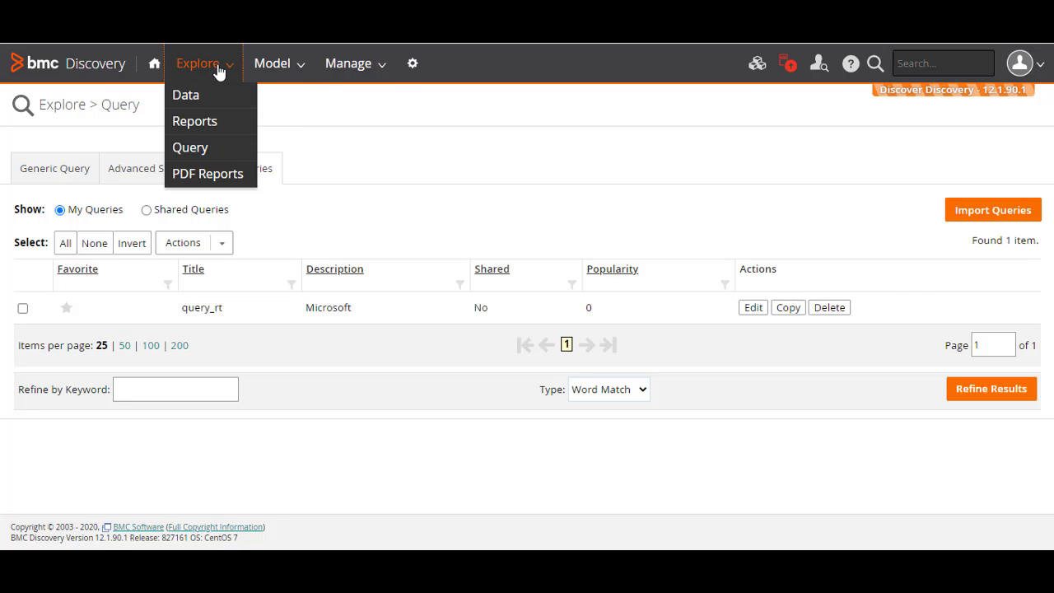
{"action": "left_click", "coordinate": [222, 178]}
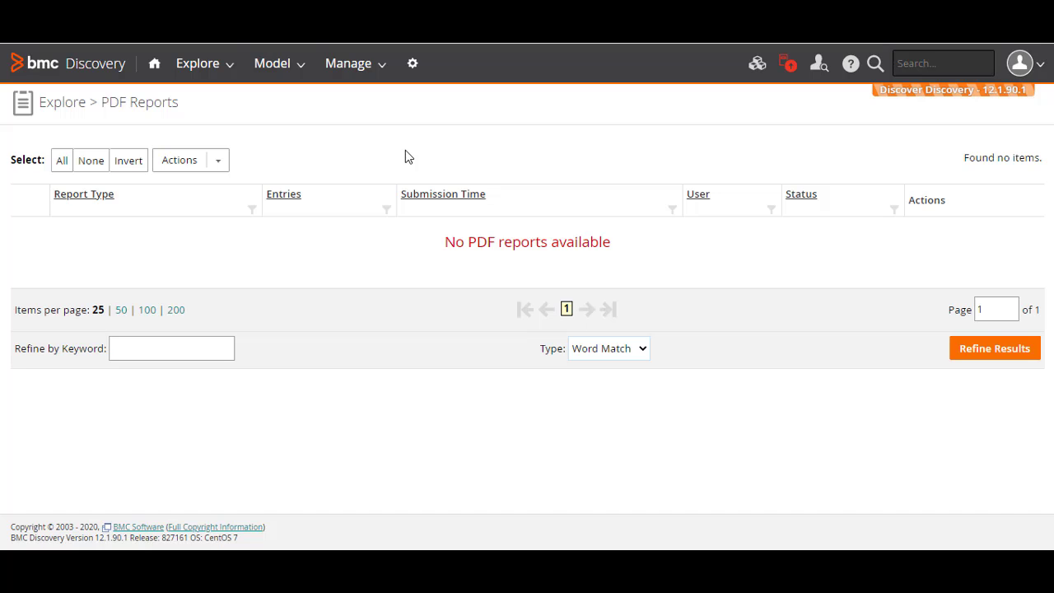
Step: Visit the device modelling page, then show Model > Applications' Create / Import options
{"action": "left_click", "coordinate": [273, 66]}
{"action": "left_click", "coordinate": [275, 98]}
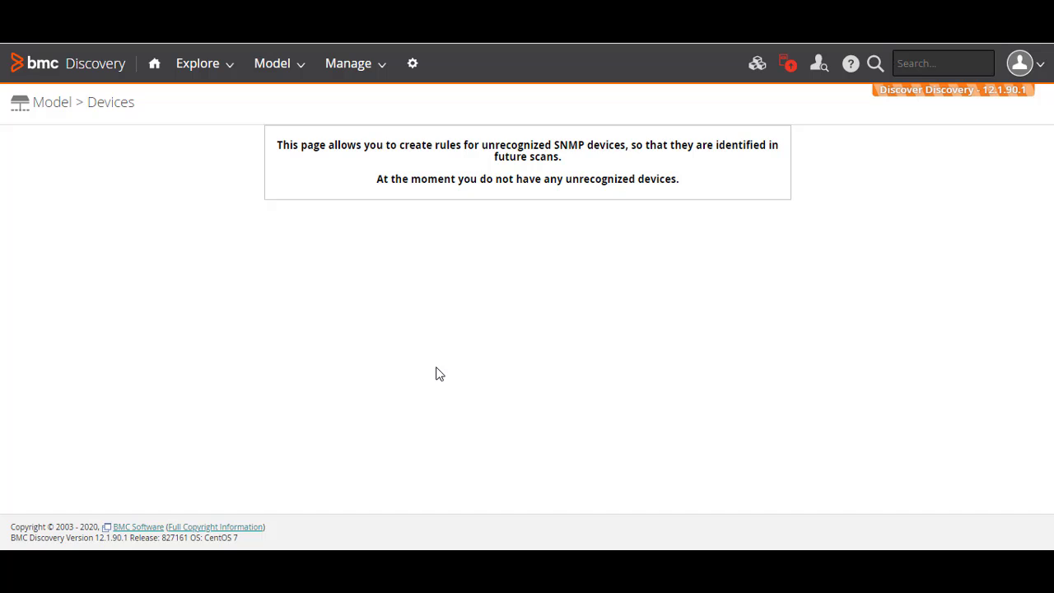
{"action": "left_click", "coordinate": [273, 66]}
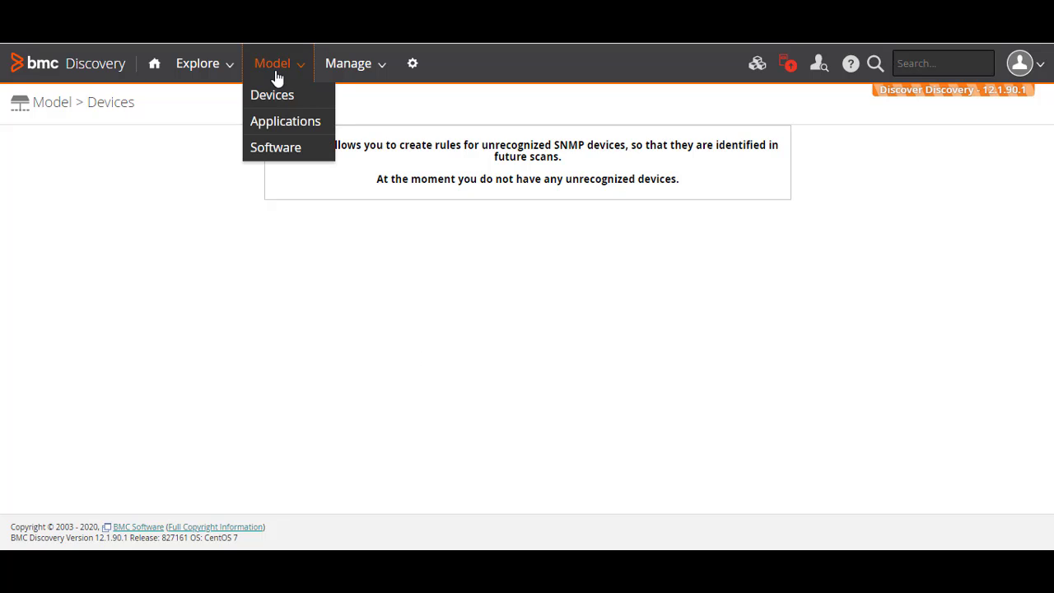
{"action": "left_click", "coordinate": [288, 125]}
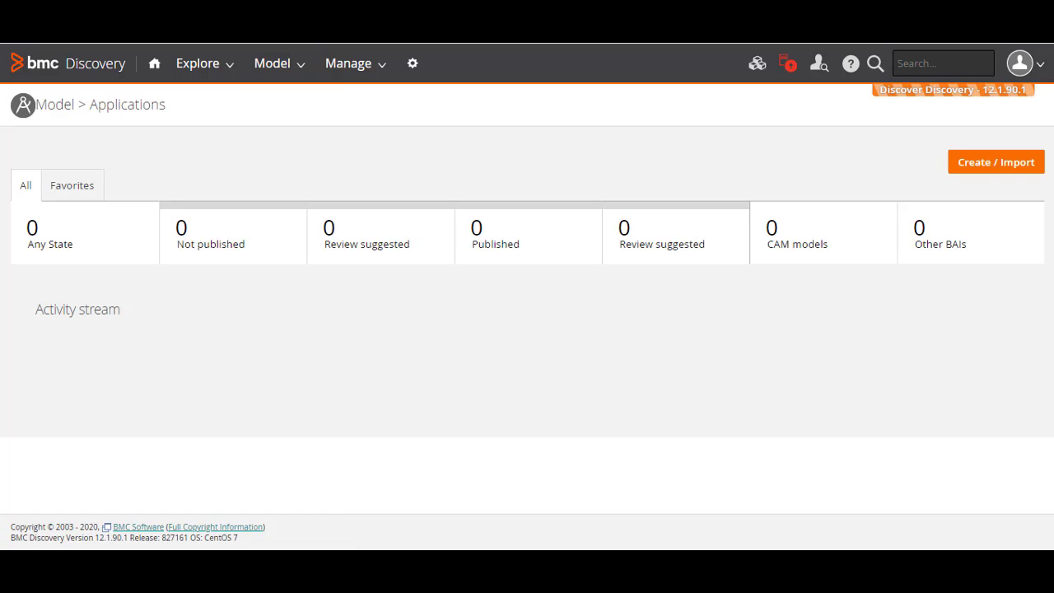
{"action": "left_click", "coordinate": [980, 163]}
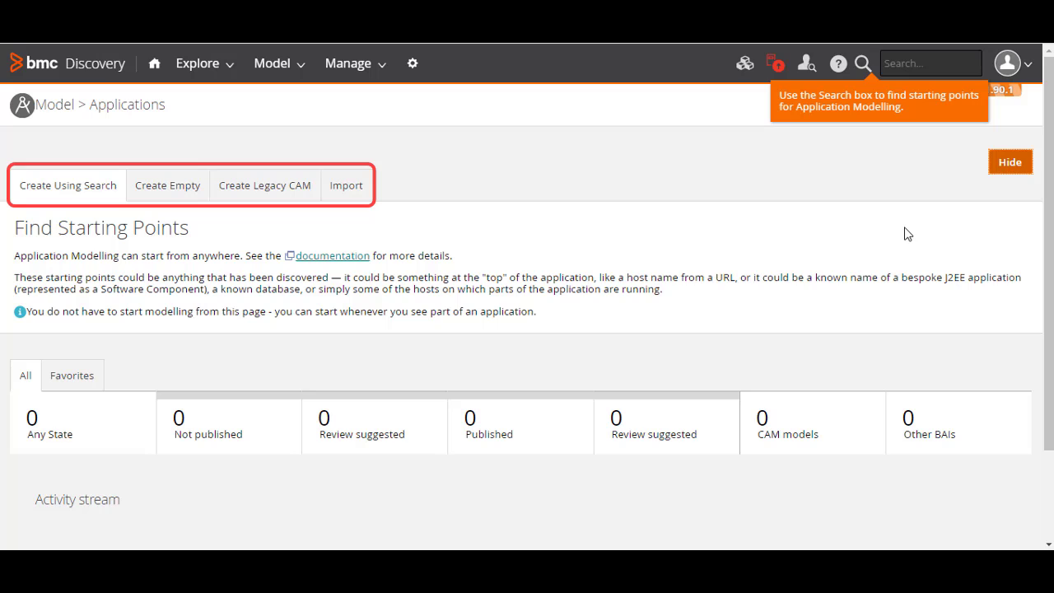
Step: Open Model > Software with the Modeling a Software Instance guidance expanded
{"action": "left_click", "coordinate": [283, 66]}
{"action": "left_click", "coordinate": [280, 147]}
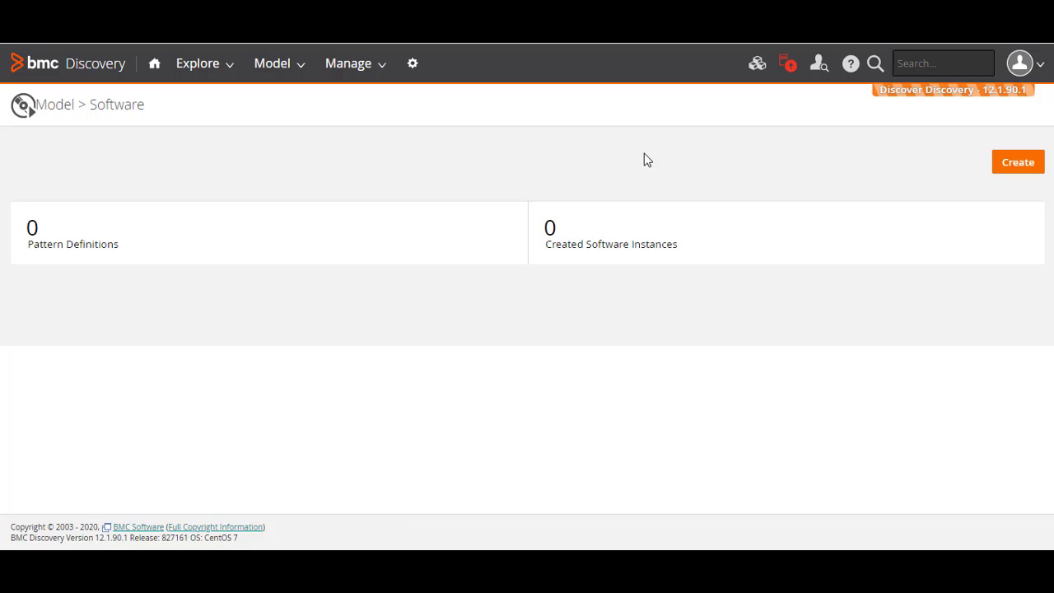
{"action": "left_click", "coordinate": [1015, 167]}
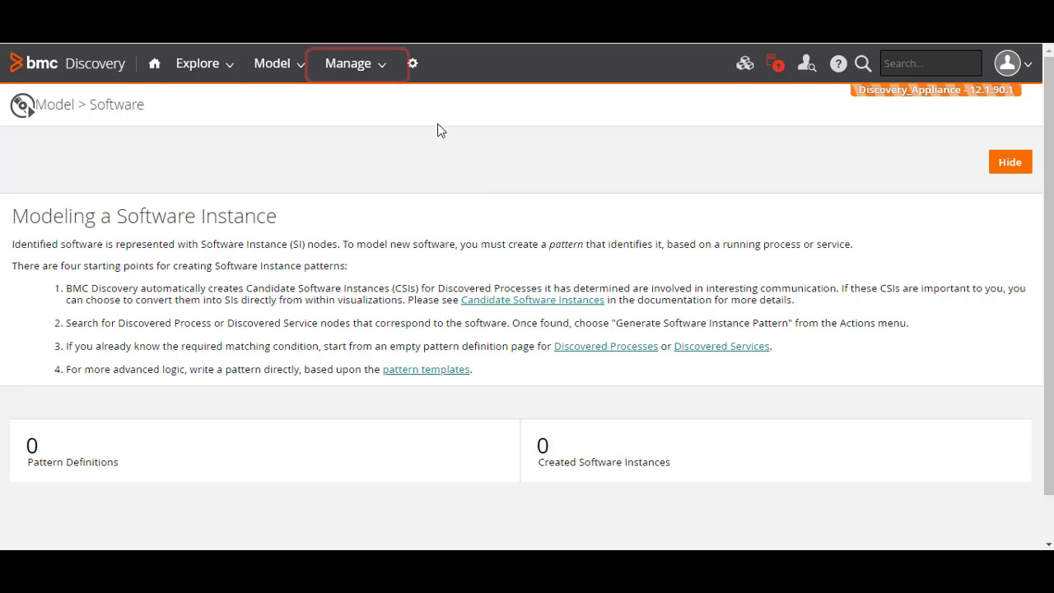
Step: Open Manage > Discovery and preview, then cancel, the Add New Run and Add New Exclude forms
{"action": "left_click", "coordinate": [384, 71]}
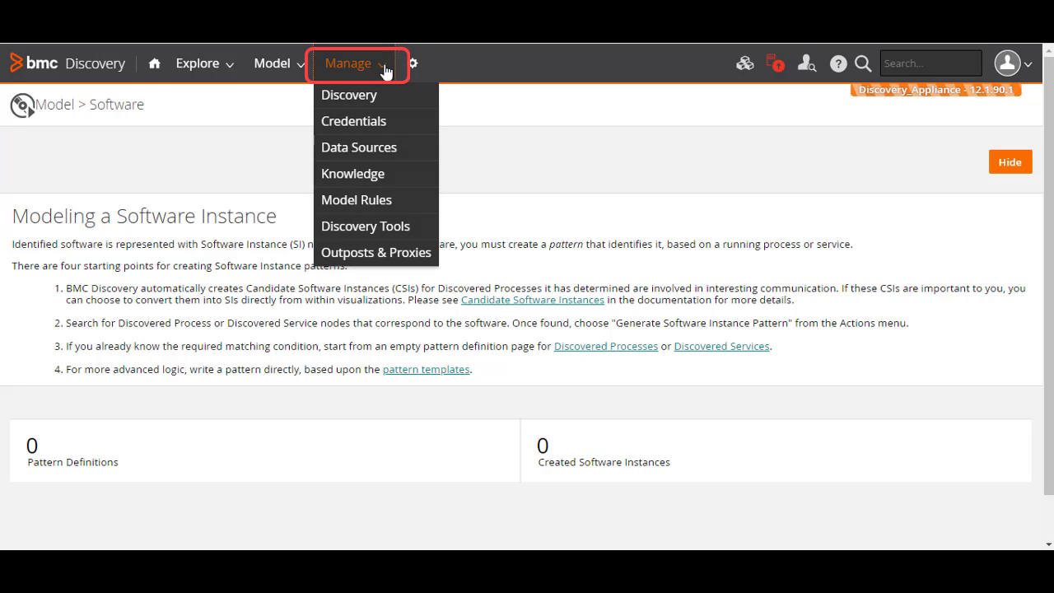
{"action": "left_click", "coordinate": [370, 97]}
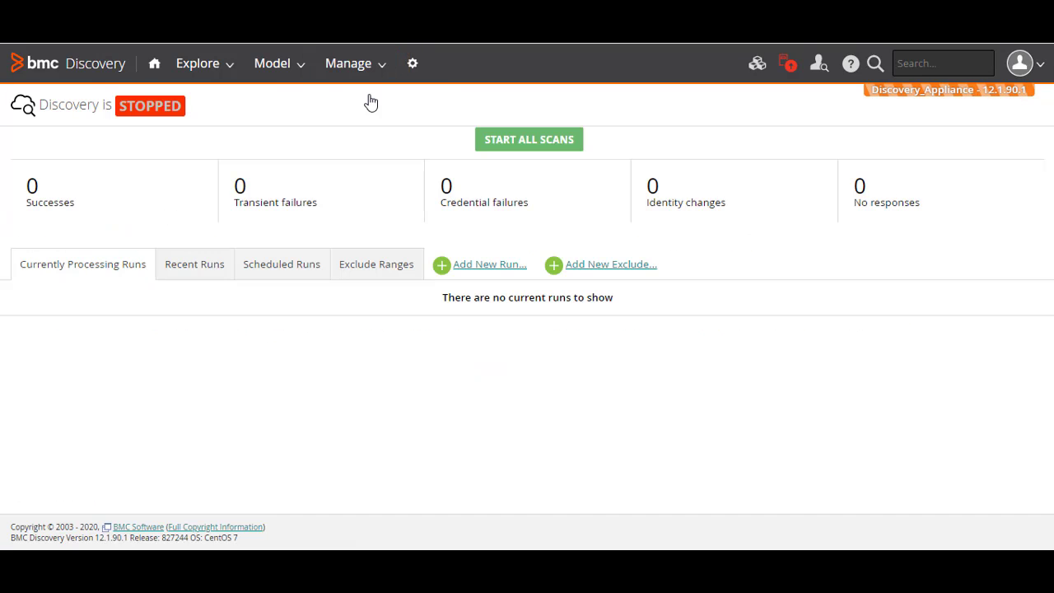
{"action": "left_click", "coordinate": [479, 265]}
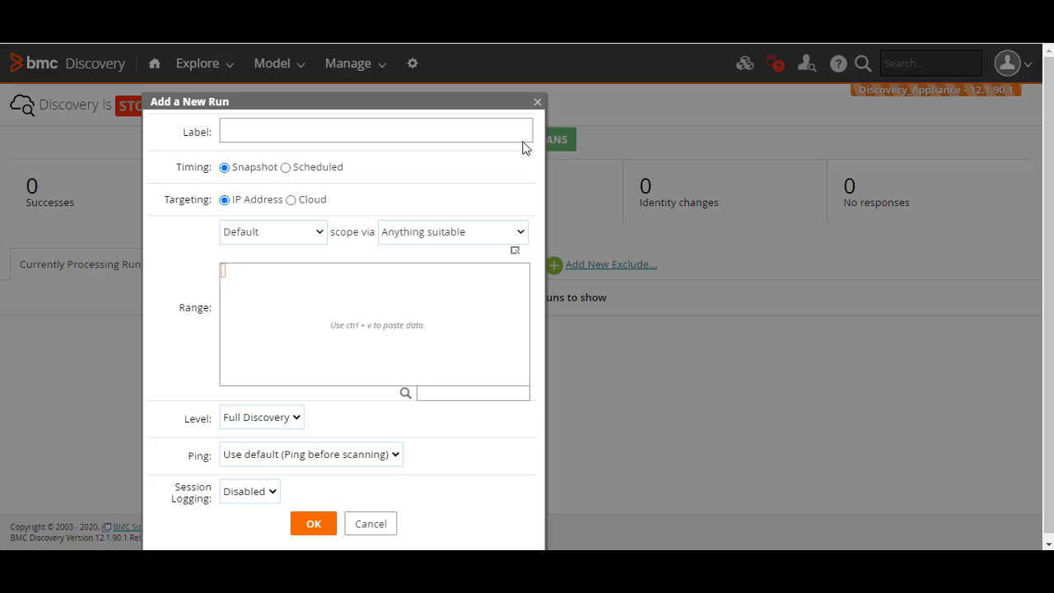
{"action": "left_click", "coordinate": [537, 101]}
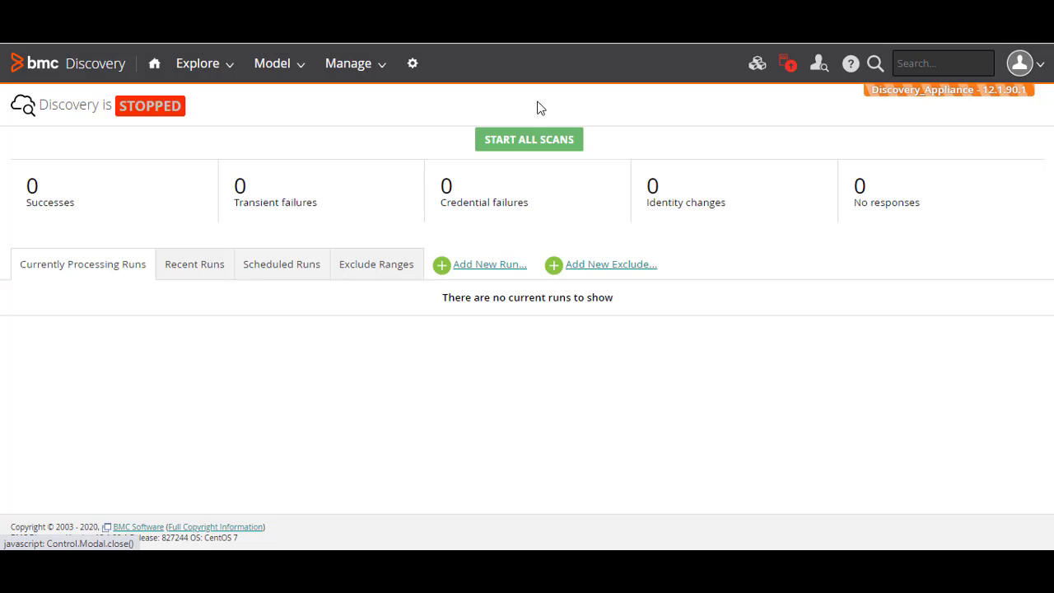
{"action": "left_click", "coordinate": [623, 265]}
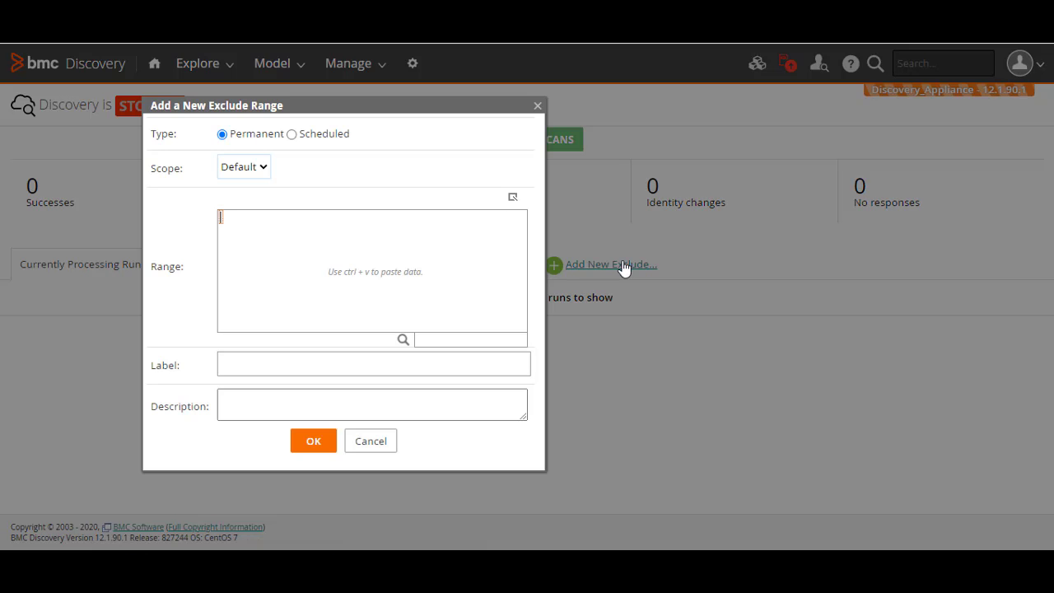
{"action": "left_click", "coordinate": [536, 106]}
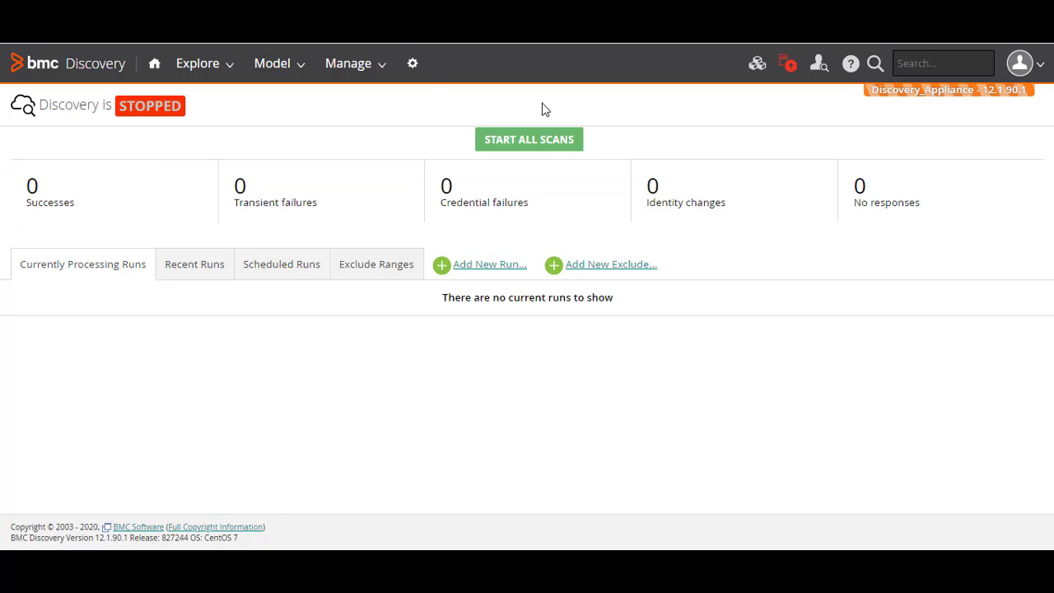
{"action": "left_click", "coordinate": [365, 65]}
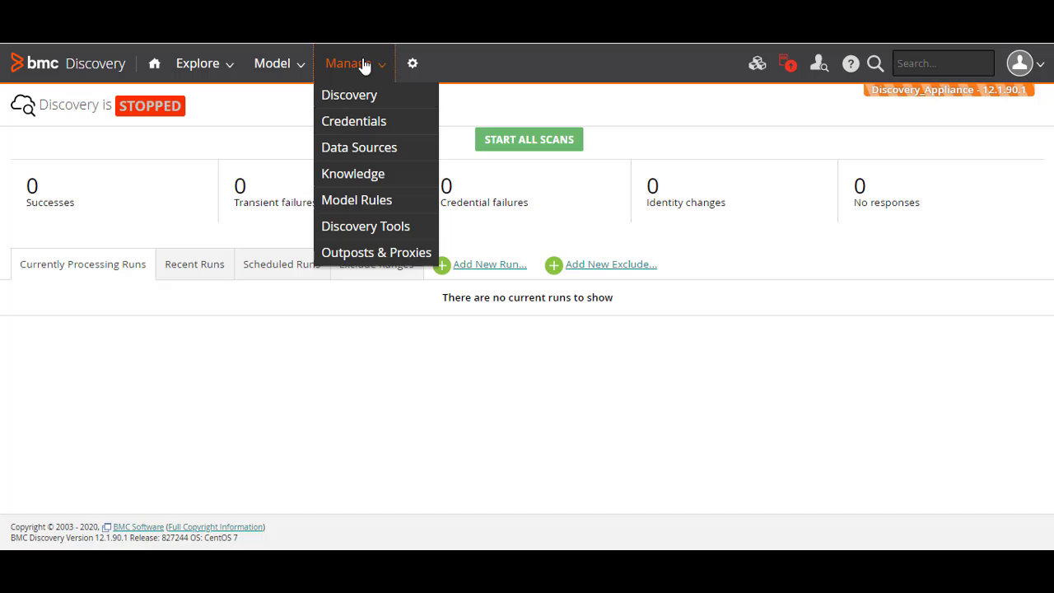
Step: Review the 73 stored credentials and preview the credentials Import form without importing
{"action": "left_click", "coordinate": [355, 125]}
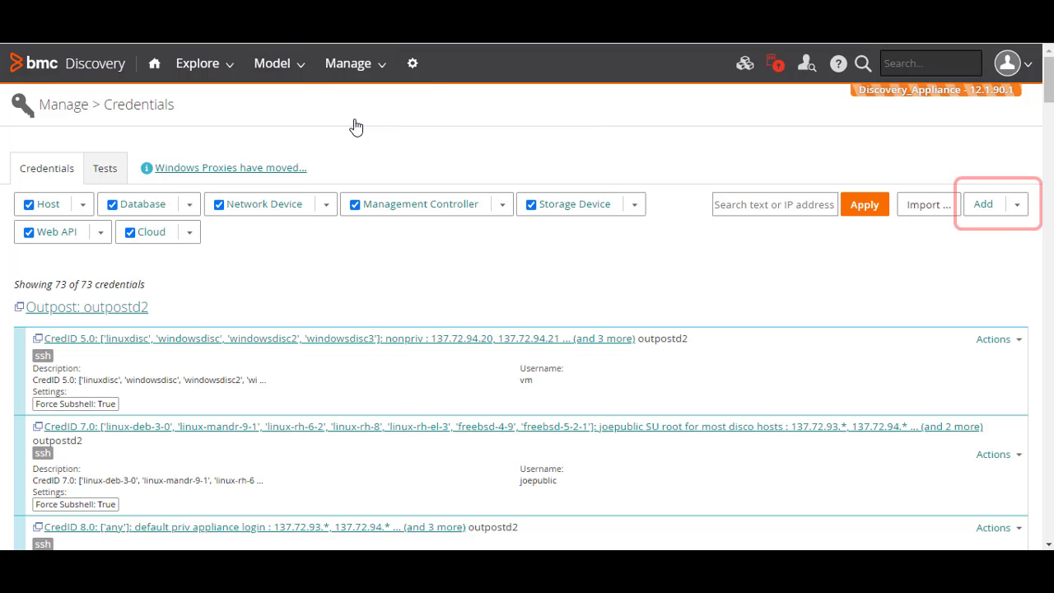
{"action": "left_click", "coordinate": [1019, 207]}
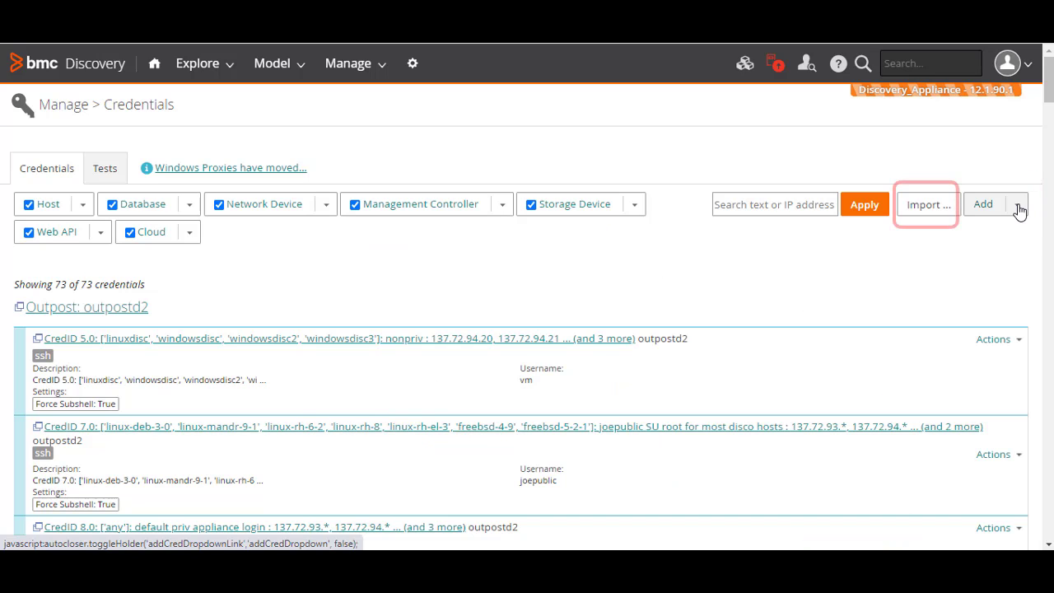
{"action": "left_click", "coordinate": [928, 206]}
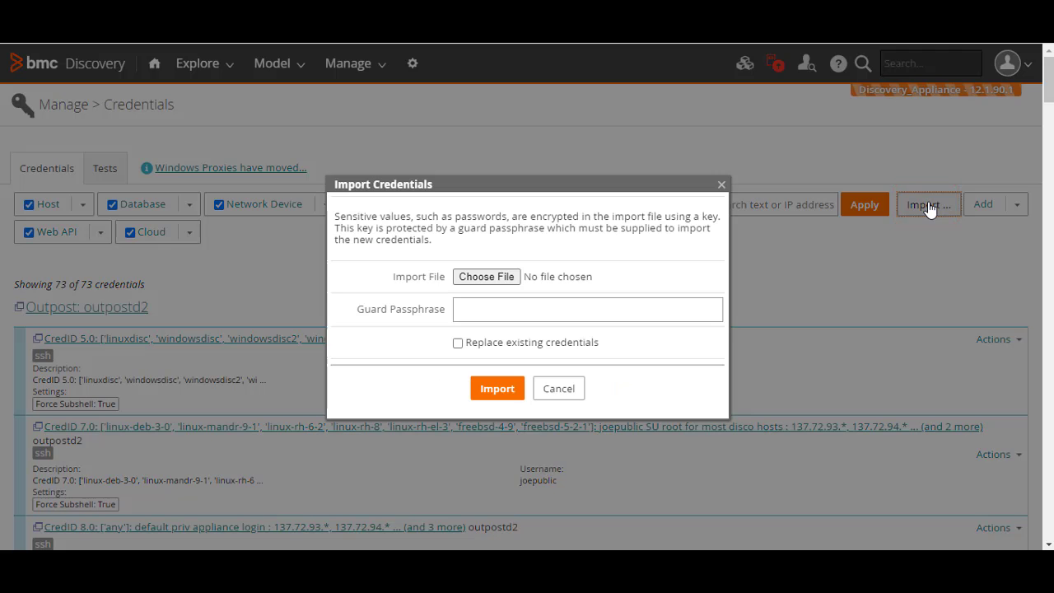
{"action": "left_click", "coordinate": [721, 185]}
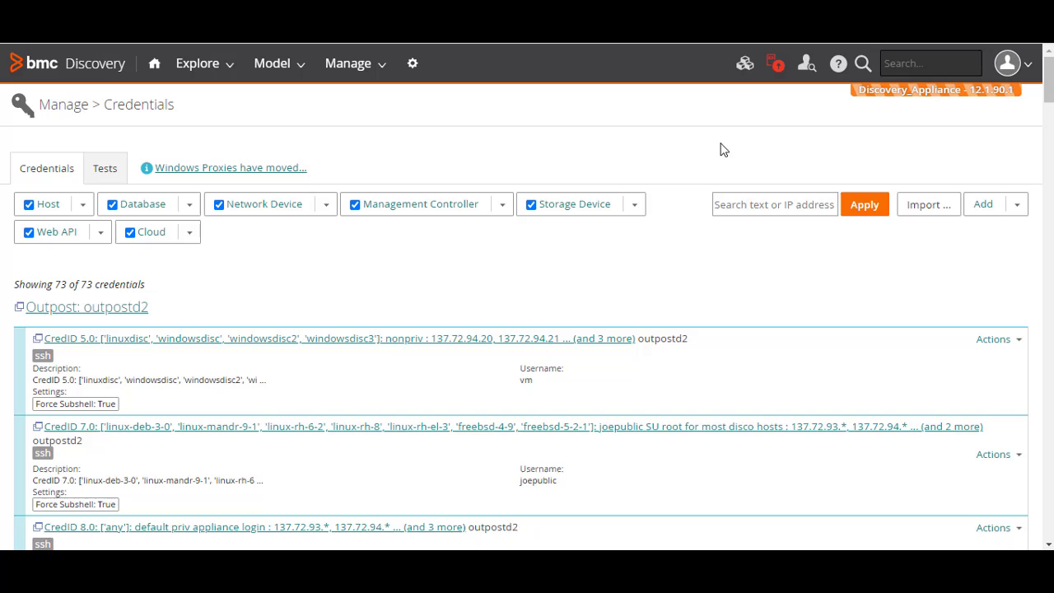
{"action": "mouse_move", "coordinate": [354, 63]}
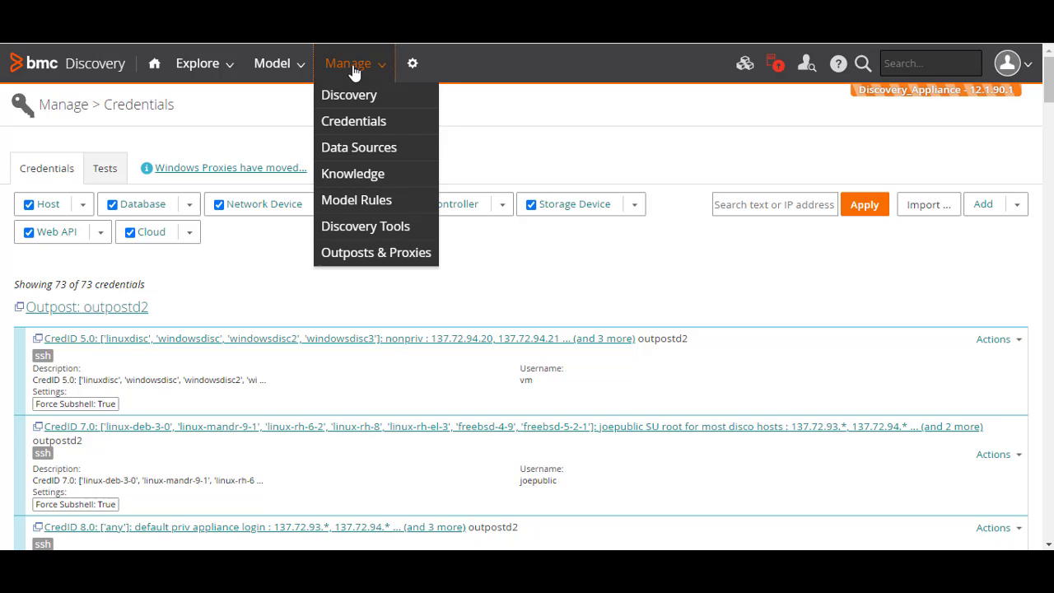
Step: Open the empty Data Sources page and preview its Add list and Import form
{"action": "left_click", "coordinate": [360, 157]}
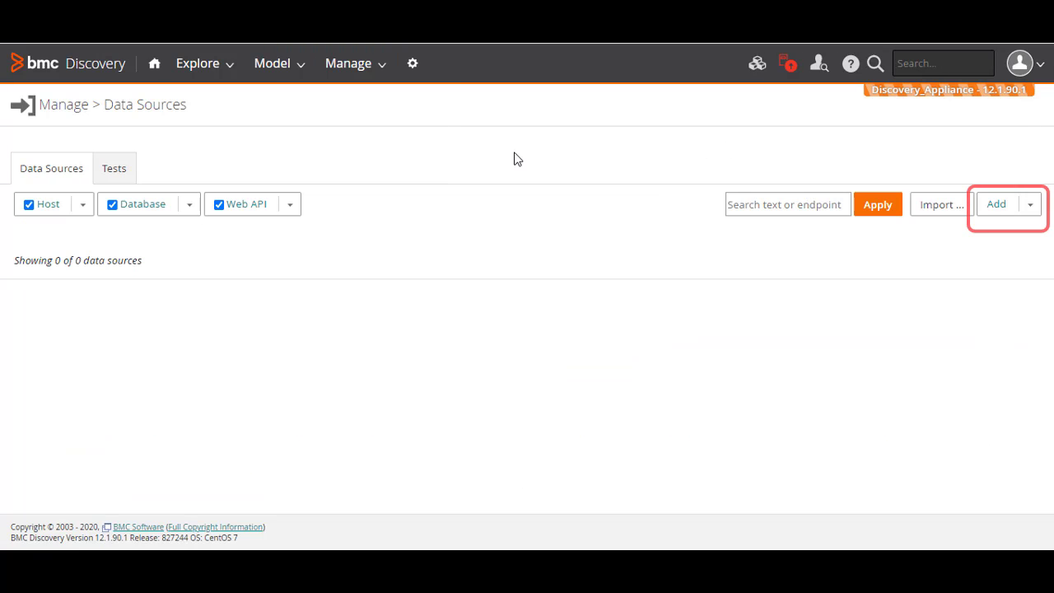
{"action": "left_click", "coordinate": [1031, 209]}
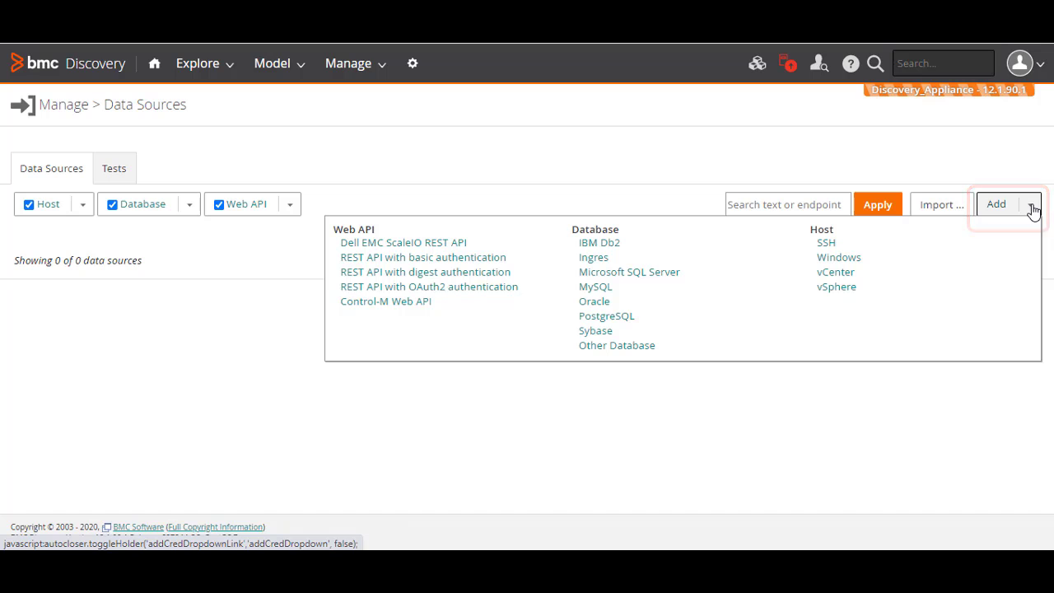
{"action": "left_click", "coordinate": [1033, 209]}
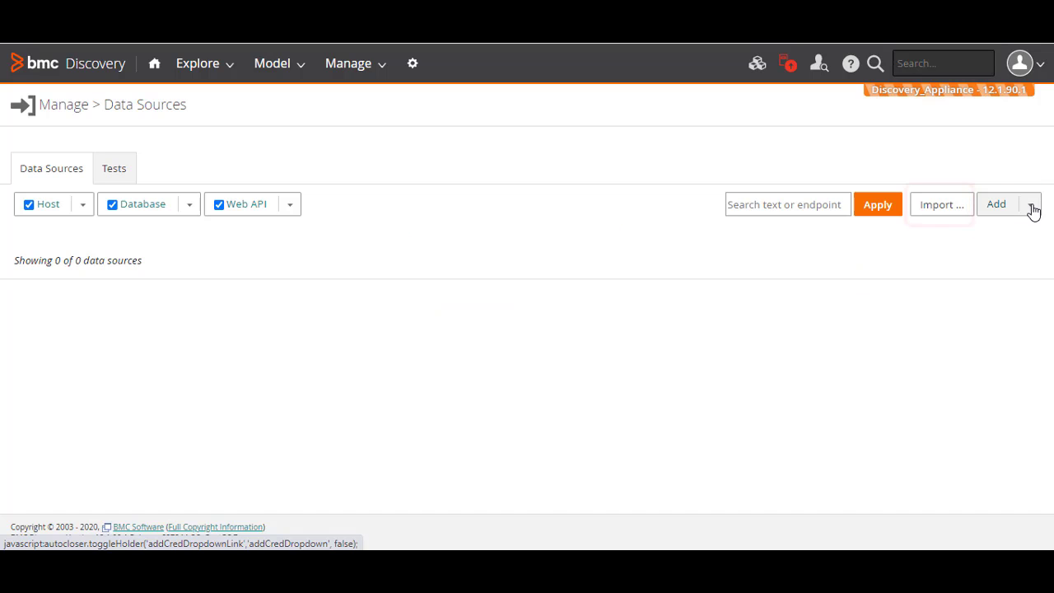
{"action": "left_click", "coordinate": [947, 209]}
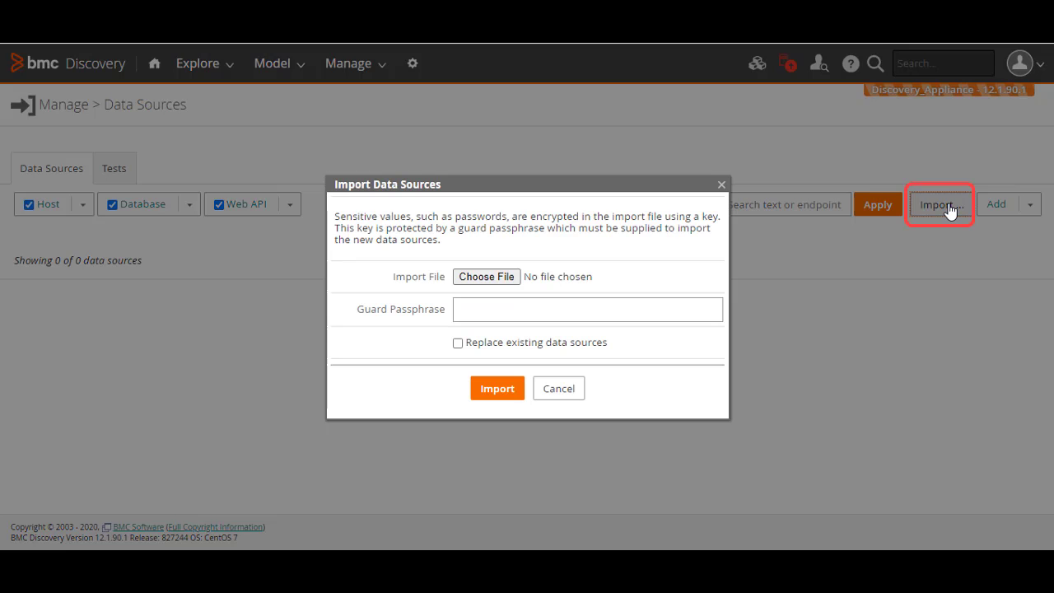
{"action": "left_click", "coordinate": [721, 184]}
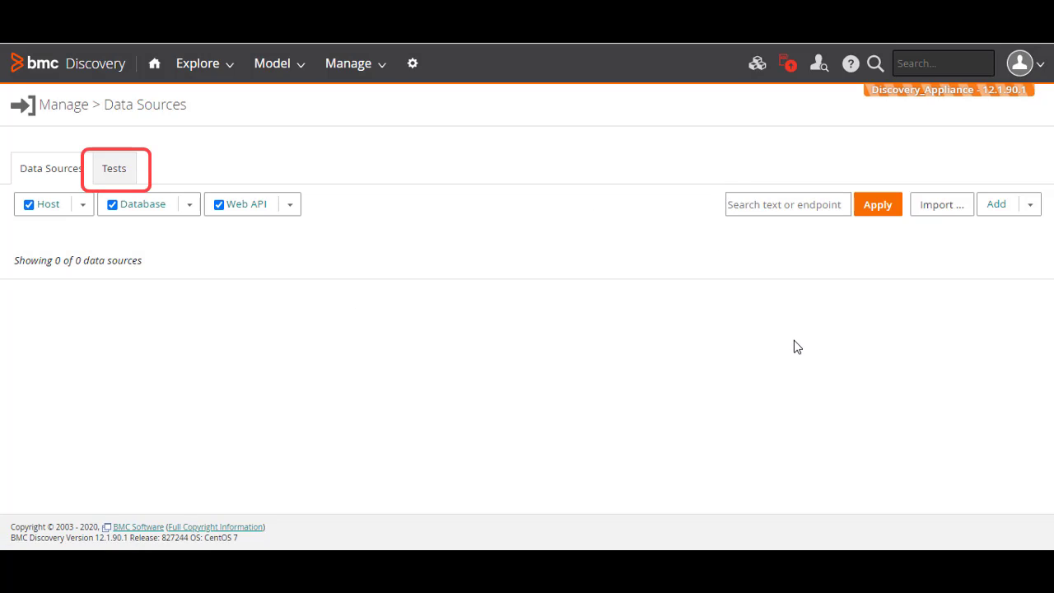
Step: View the Manage > Knowledge page showing 1409 active patterns
{"action": "left_click", "coordinate": [367, 65]}
{"action": "left_click", "coordinate": [370, 174]}
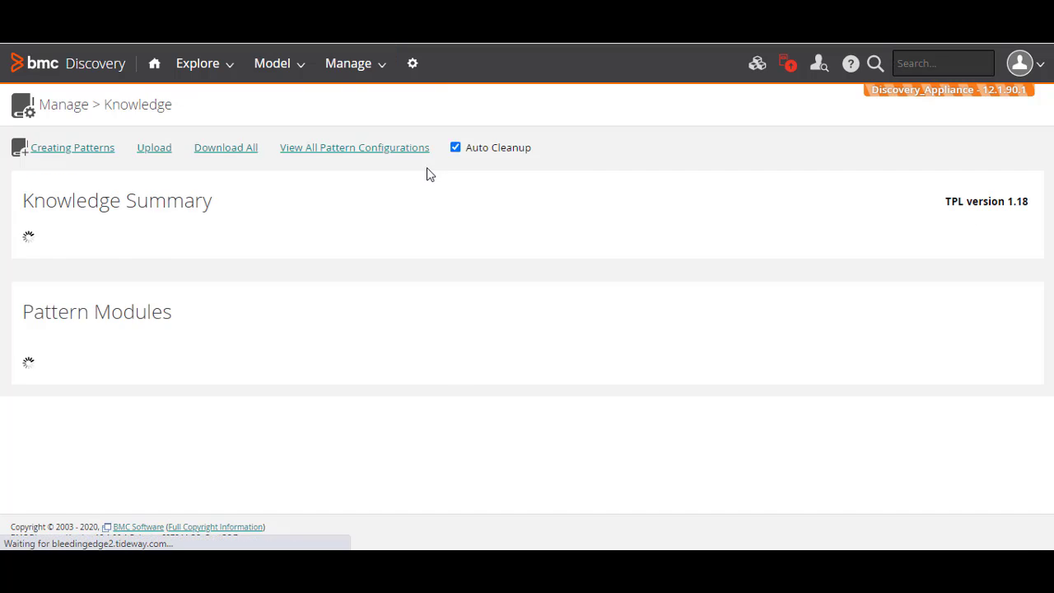
{"action": "scroll", "coordinate": [612, 241], "scroll_direction": "down", "scroll_amount": 2}
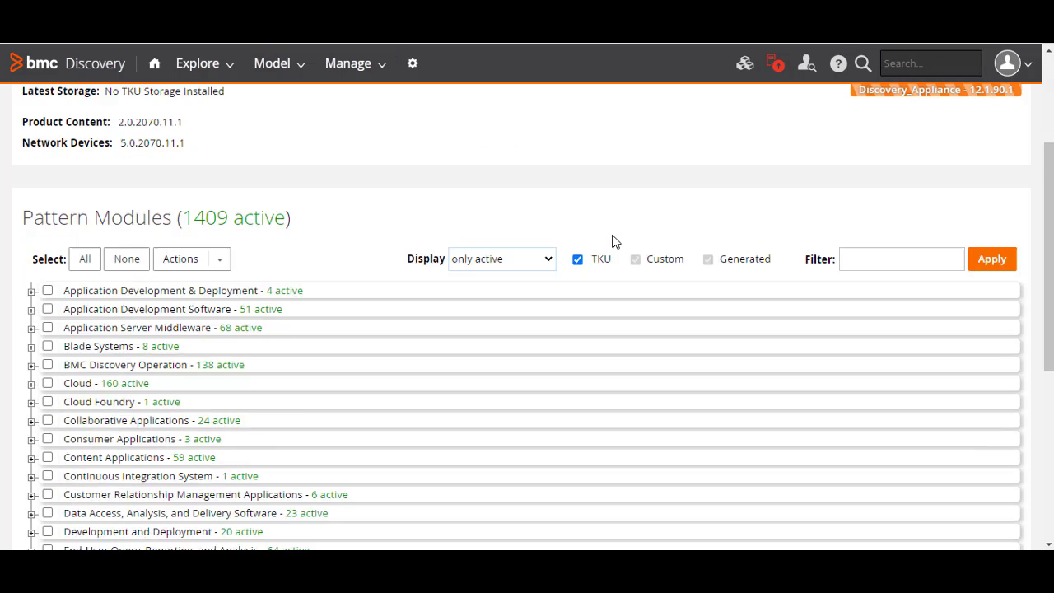
{"action": "scroll", "coordinate": [612, 242], "scroll_direction": "down", "scroll_amount": 2}
{"action": "scroll", "coordinate": [613, 241], "scroll_direction": "up", "scroll_amount": 4}
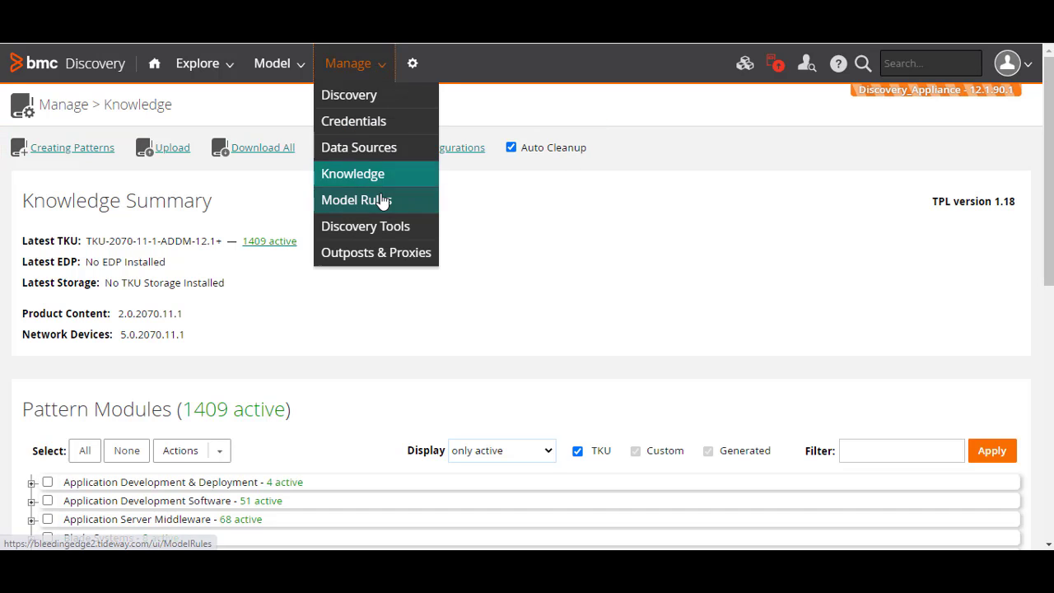
Step: Select the BMC Client Management - Master Server model rule and preview its Actions menu
{"action": "left_click", "coordinate": [382, 202]}
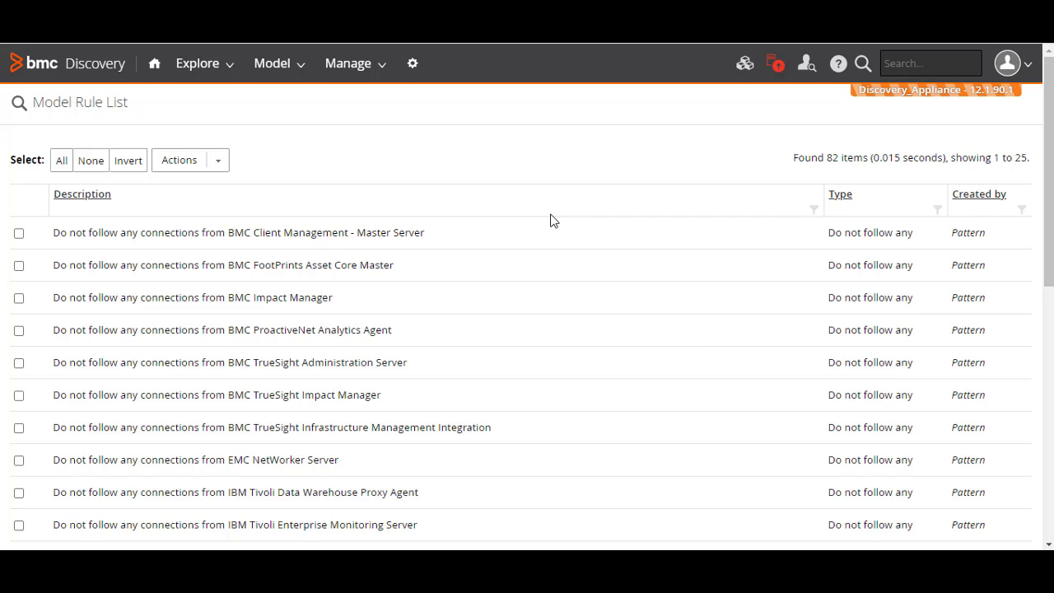
{"action": "left_click", "coordinate": [18, 233]}
{"action": "left_click", "coordinate": [214, 163]}
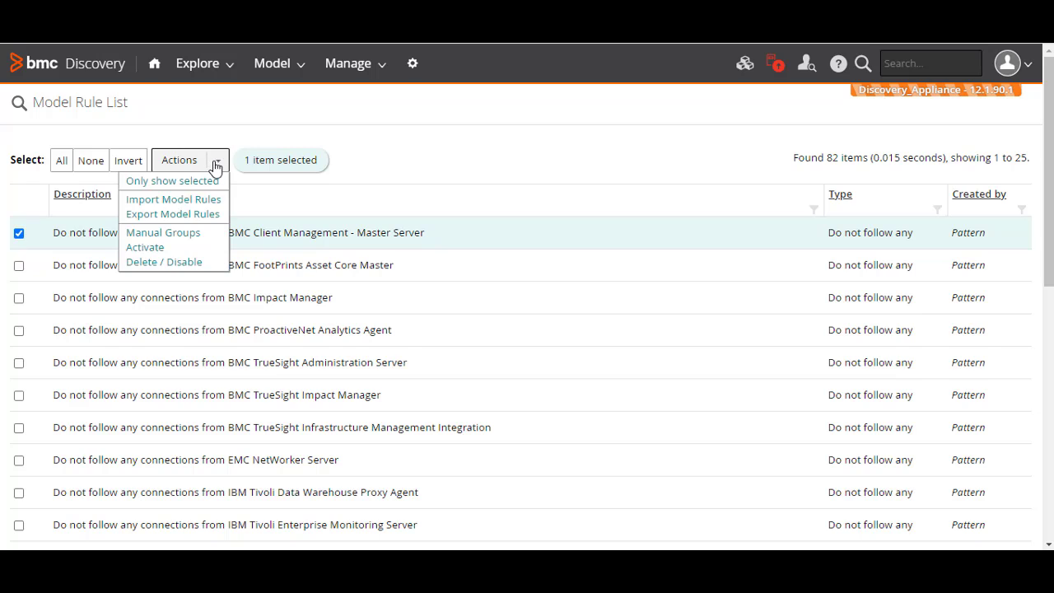
{"action": "left_click", "coordinate": [412, 174]}
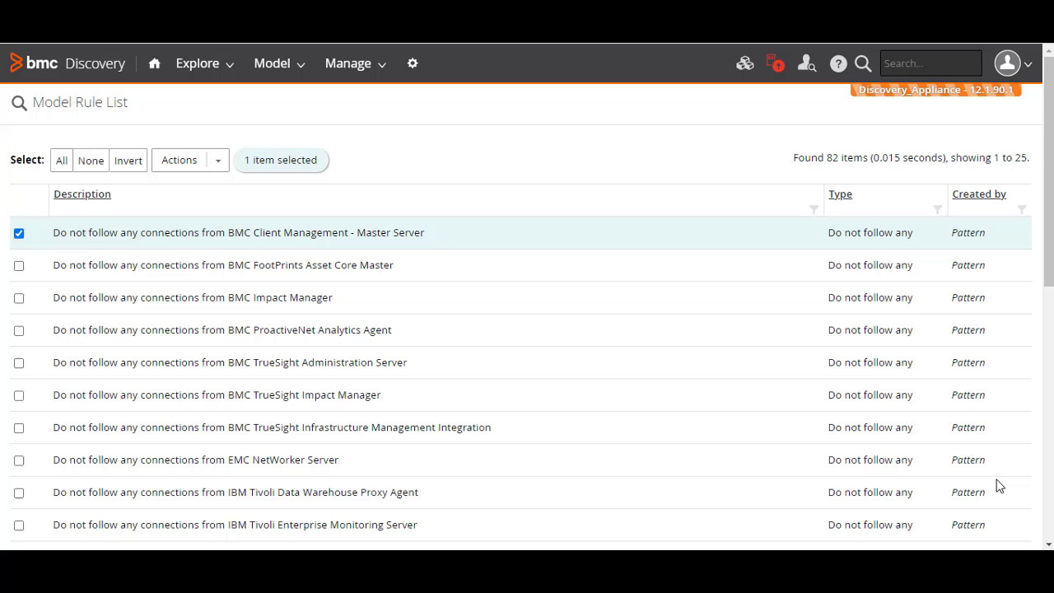
Step: Scroll through Discovery Tools, then view the empty Windows Proxies tab of Outposts & Proxies
{"action": "left_click", "coordinate": [366, 68]}
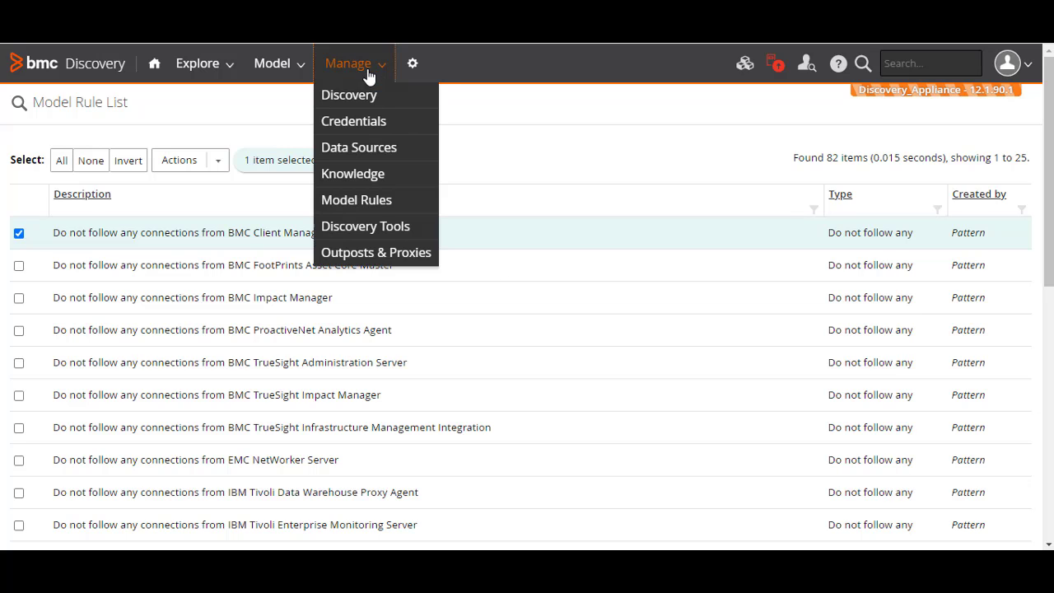
{"action": "left_click", "coordinate": [382, 238]}
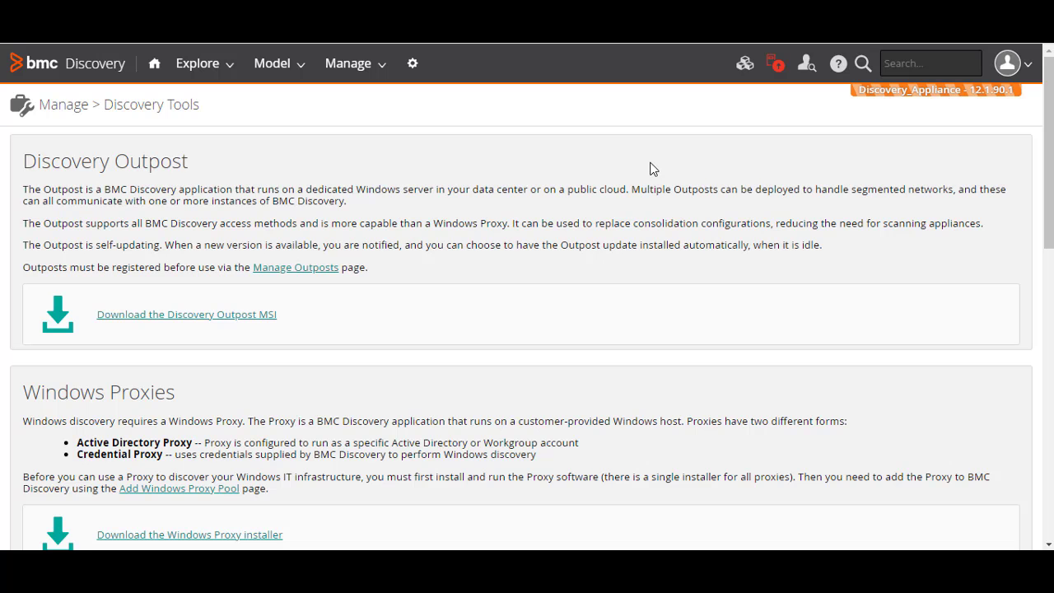
{"action": "scroll", "coordinate": [647, 220], "scroll_direction": "down", "scroll_amount": 5}
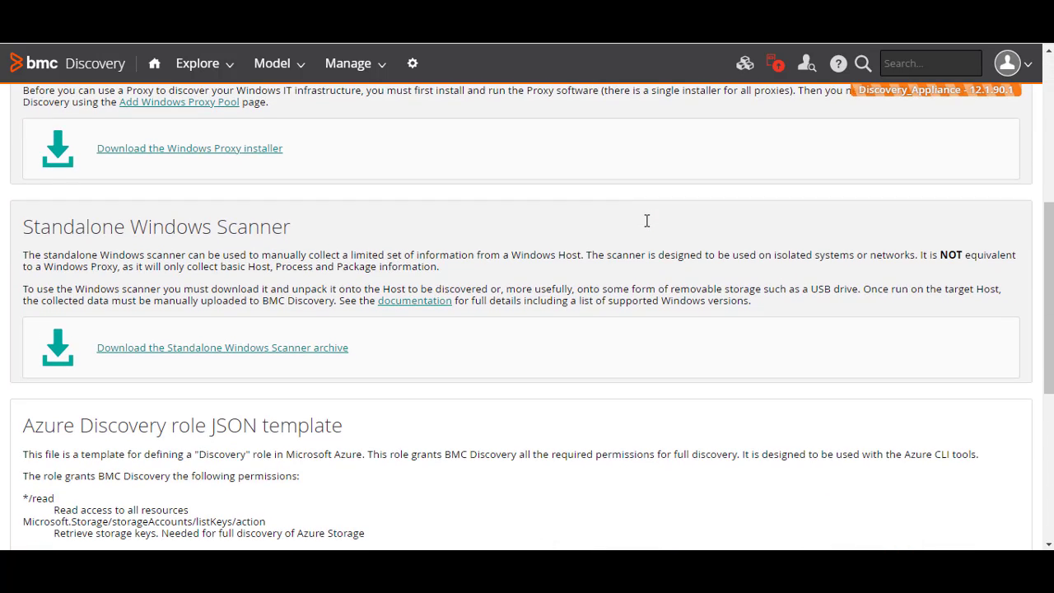
{"action": "scroll", "coordinate": [647, 220], "scroll_direction": "down", "scroll_amount": 3}
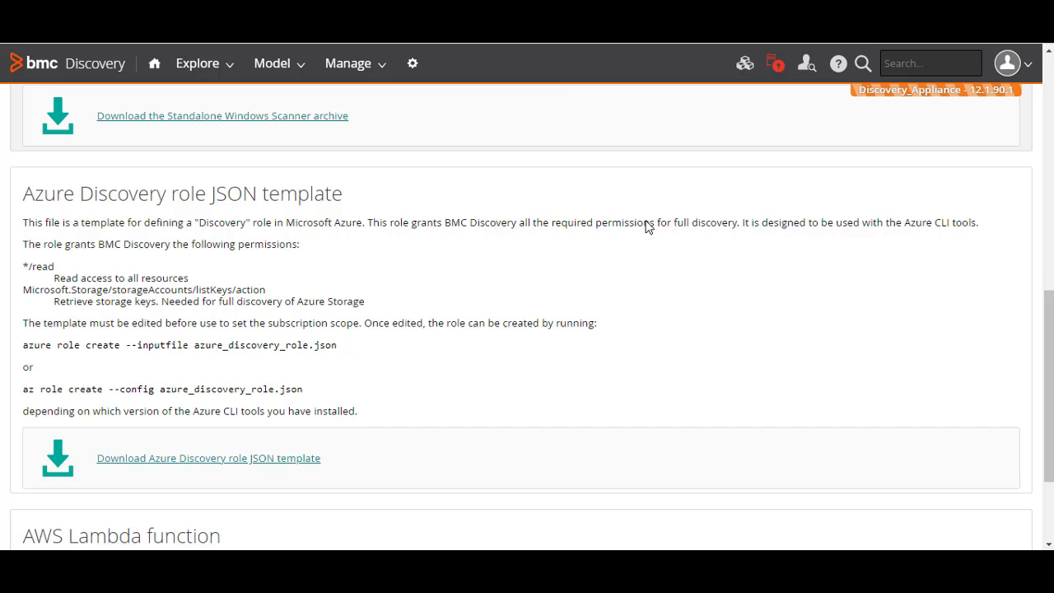
{"action": "scroll", "coordinate": [647, 222], "scroll_direction": "up", "scroll_amount": 4}
{"action": "scroll", "coordinate": [647, 223], "scroll_direction": "up", "scroll_amount": 5}
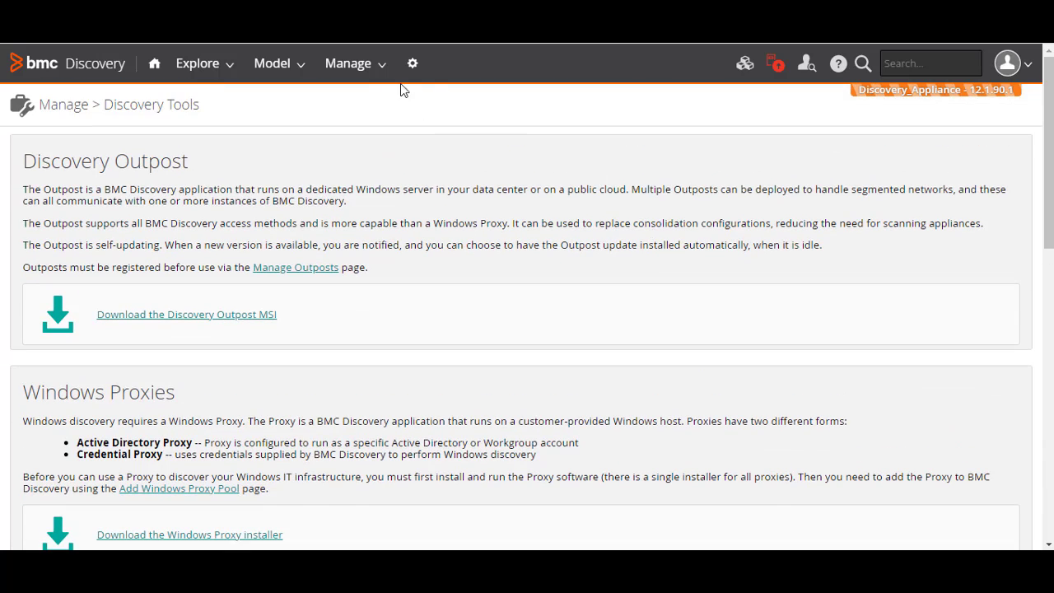
{"action": "left_click", "coordinate": [362, 252]}
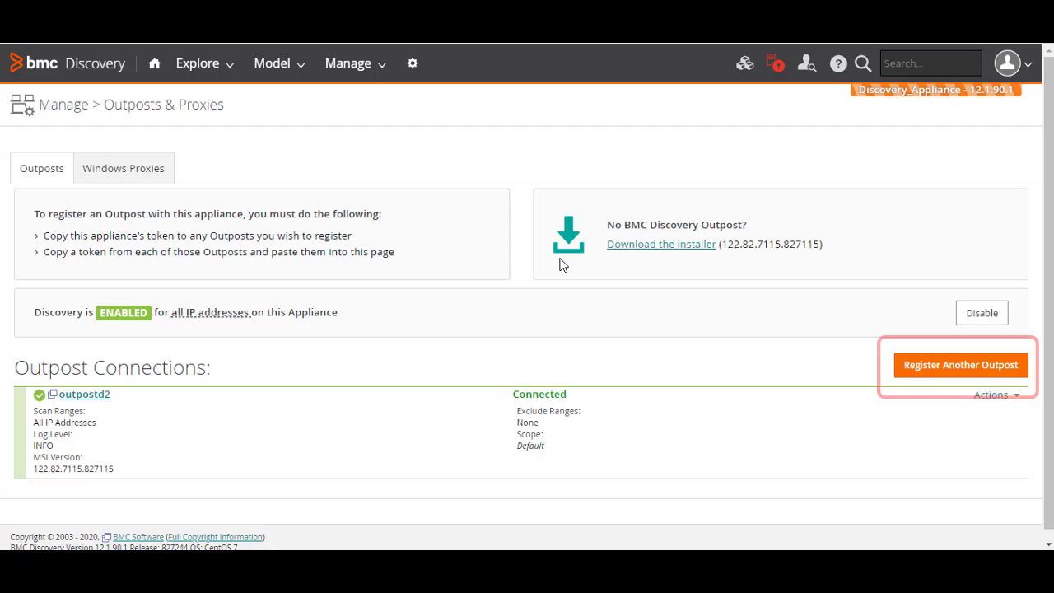
{"action": "left_click", "coordinate": [152, 167]}
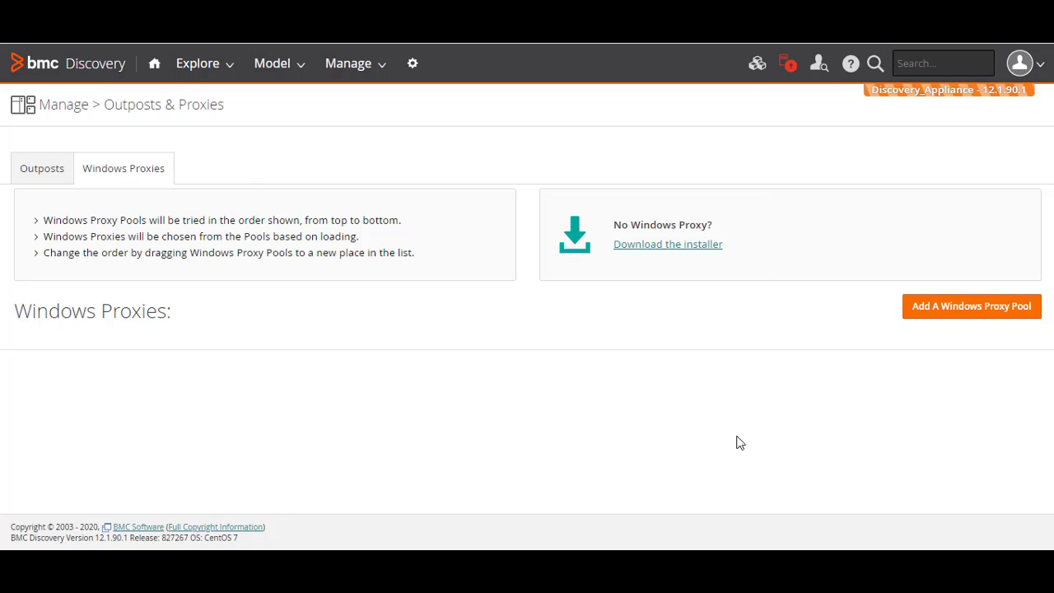
Step: Review the Administration page's Appliance and Model sections, then go back to Home
{"action": "left_click", "coordinate": [410, 66]}
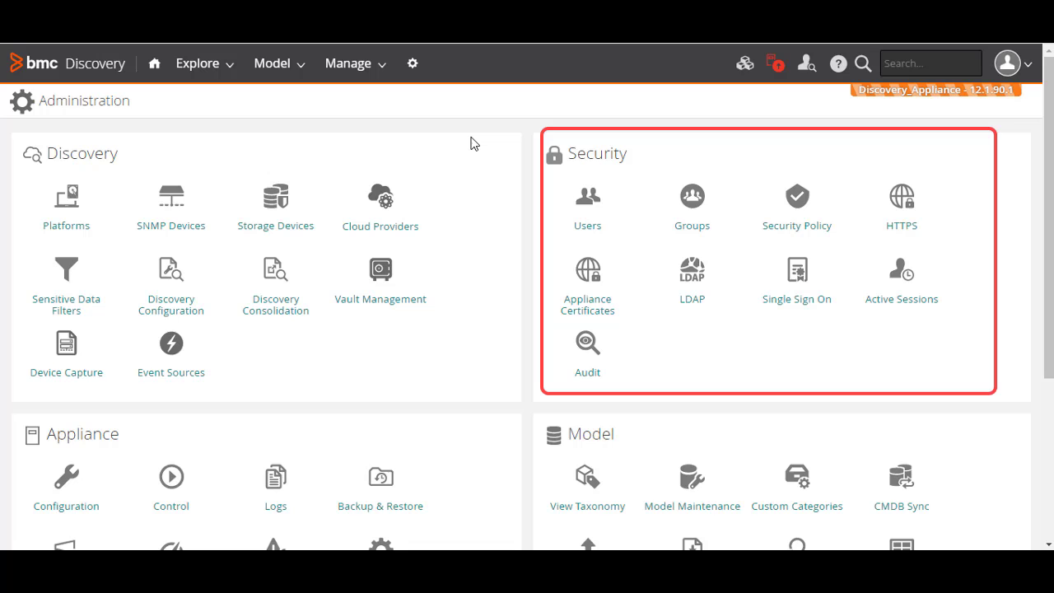
{"action": "scroll", "coordinate": [473, 144], "scroll_direction": "down", "scroll_amount": 3}
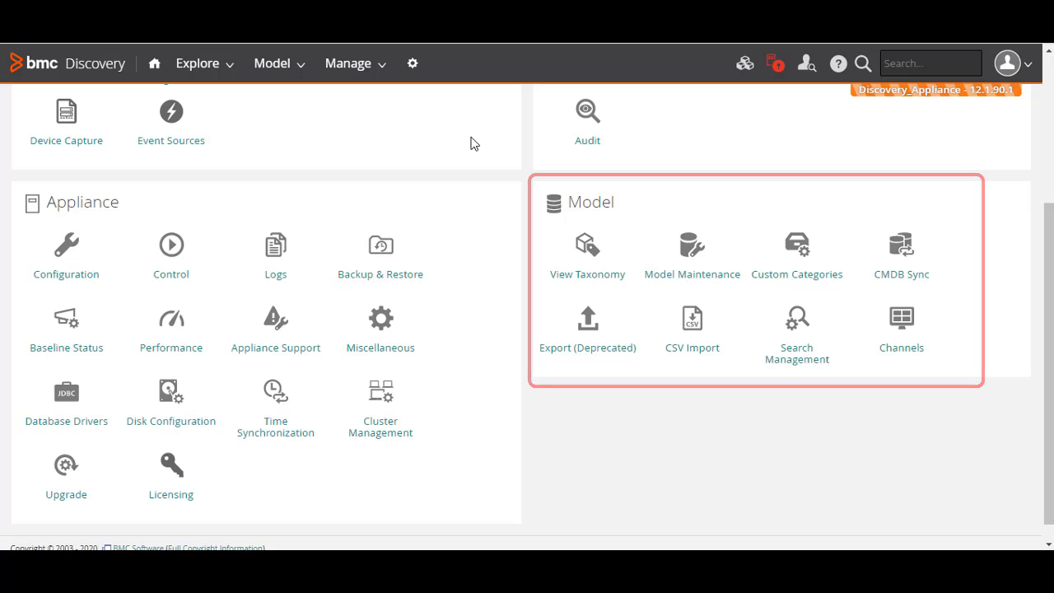
{"action": "left_click", "coordinate": [154, 66]}
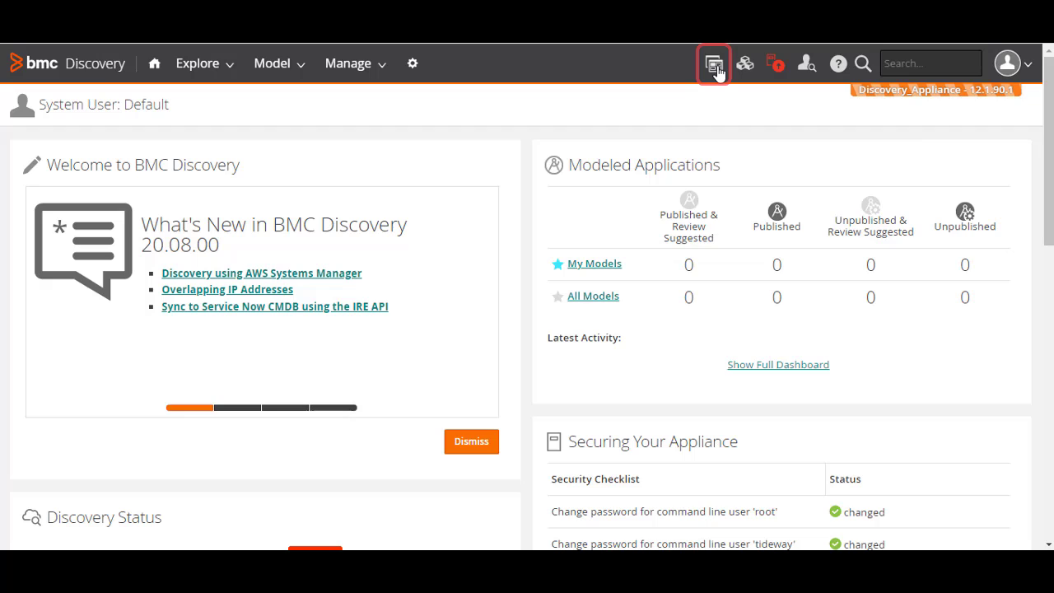
{"action": "left_click", "coordinate": [714, 66]}
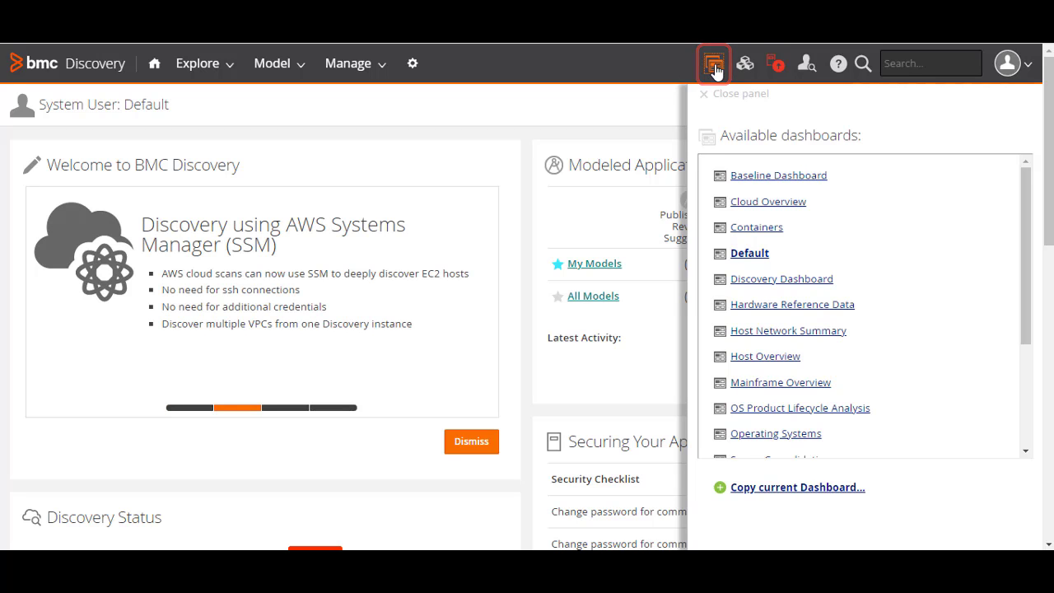
{"action": "left_click", "coordinate": [731, 96]}
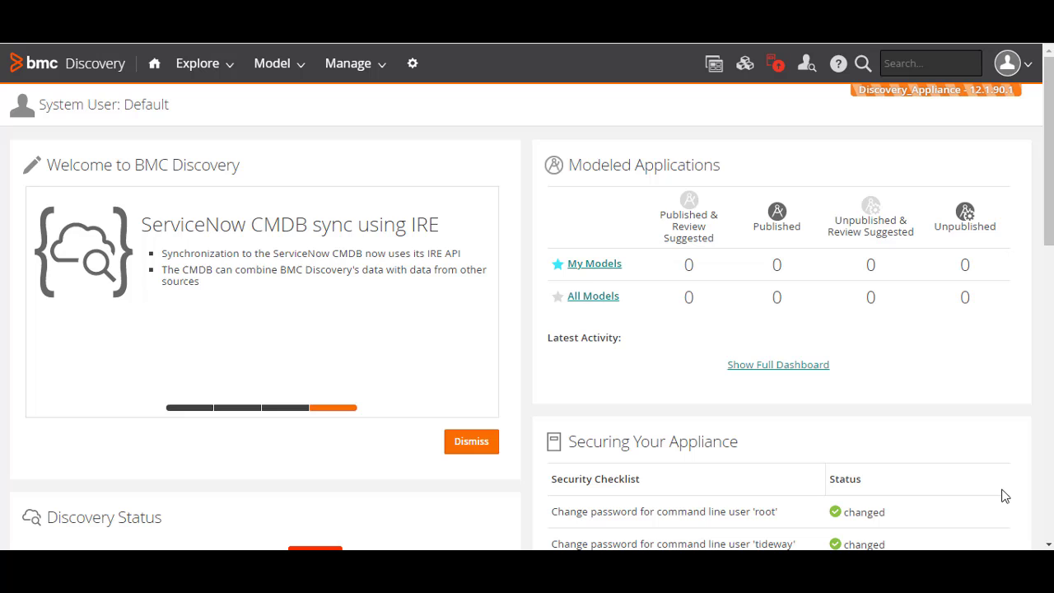
{"action": "left_click", "coordinate": [775, 64]}
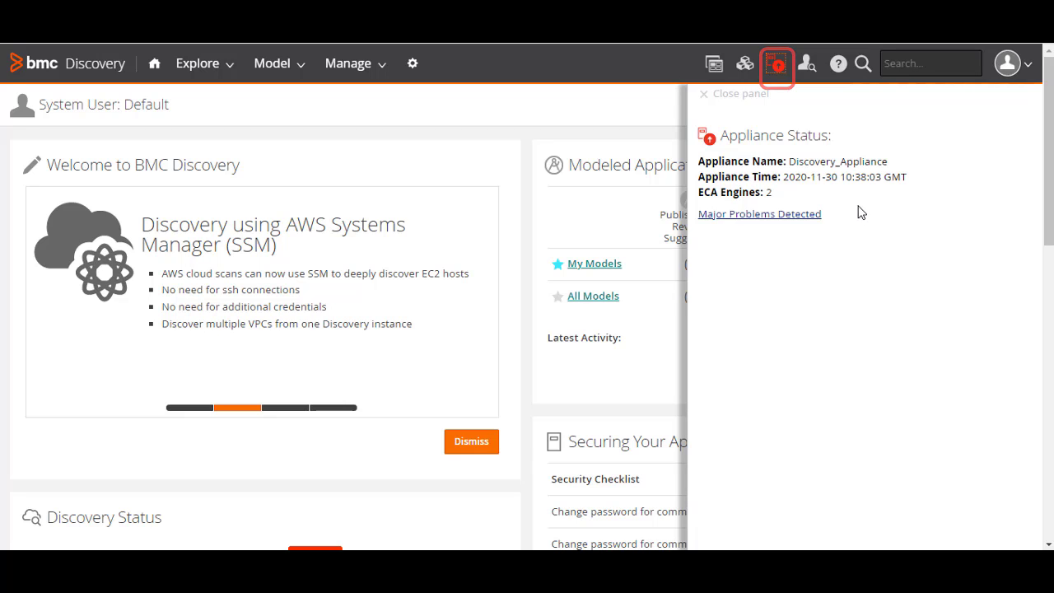
{"action": "left_click", "coordinate": [738, 96]}
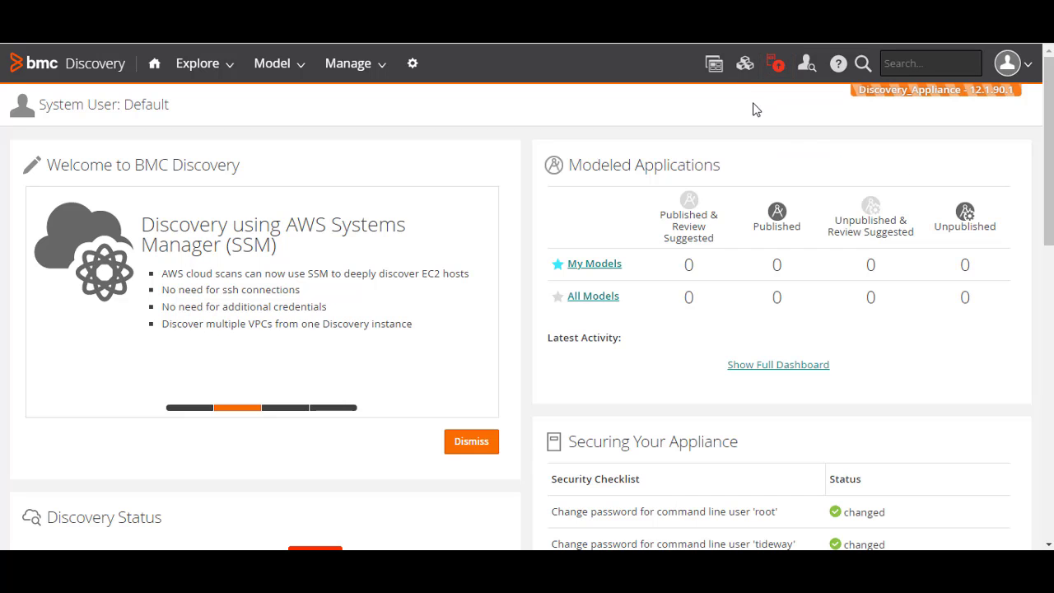
{"action": "left_click", "coordinate": [862, 64]}
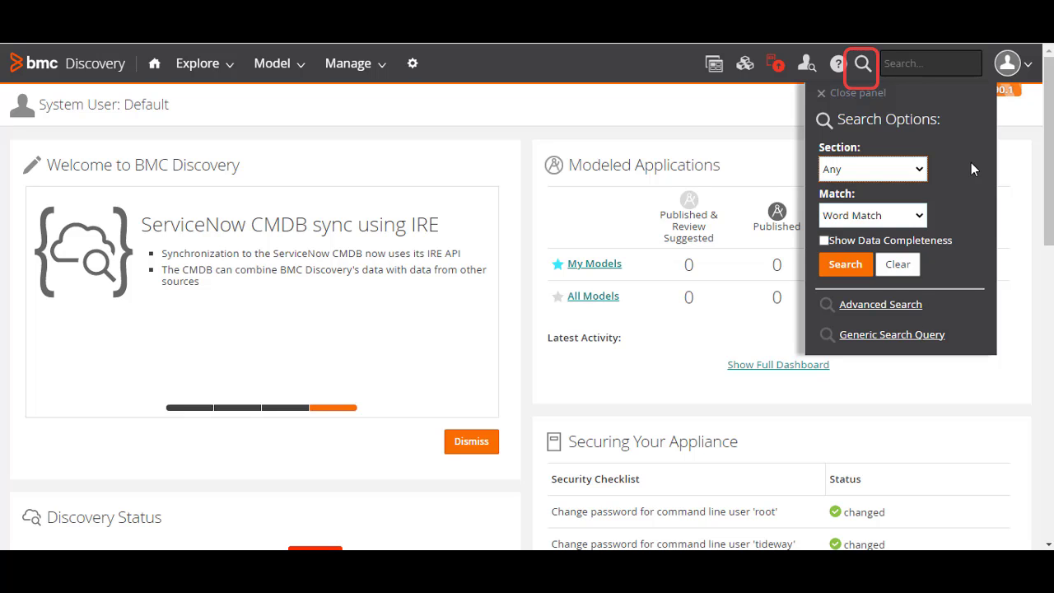
{"action": "left_click", "coordinate": [848, 92]}
{"action": "left_click", "coordinate": [1029, 67]}
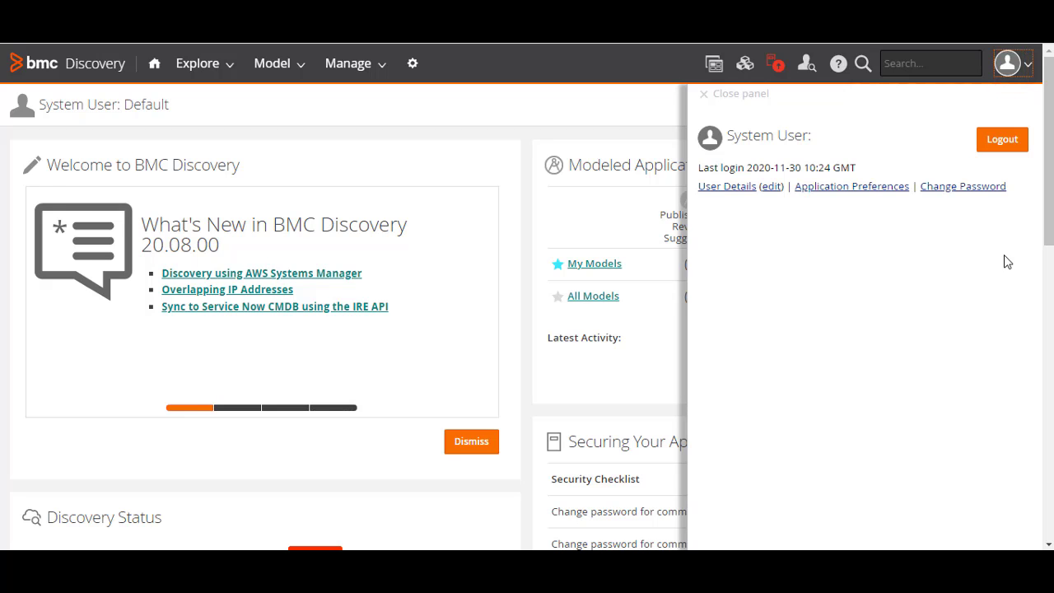
{"action": "left_click", "coordinate": [749, 95]}
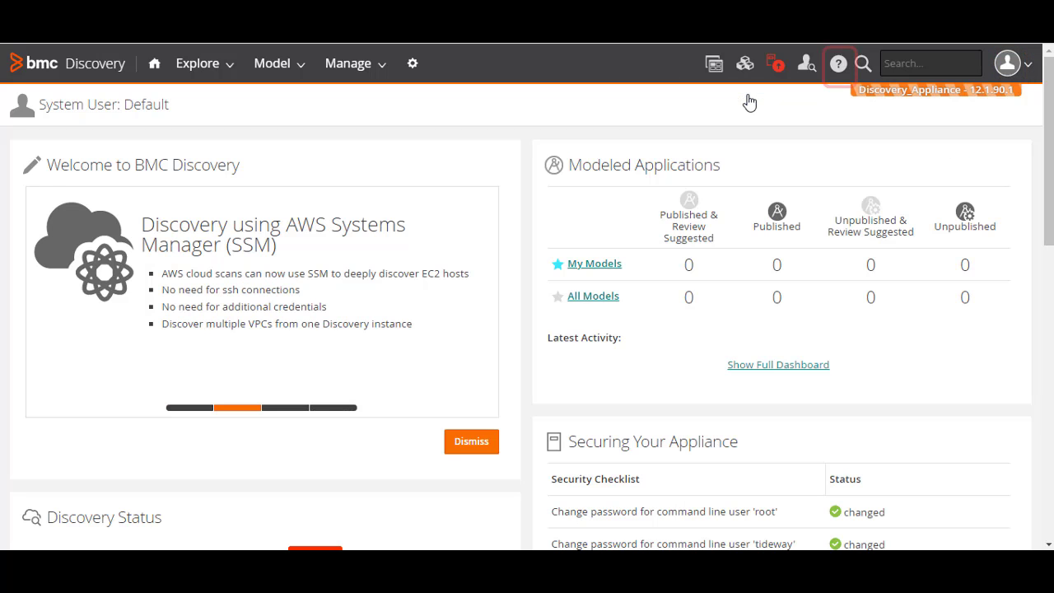
{"action": "left_click", "coordinate": [837, 66]}
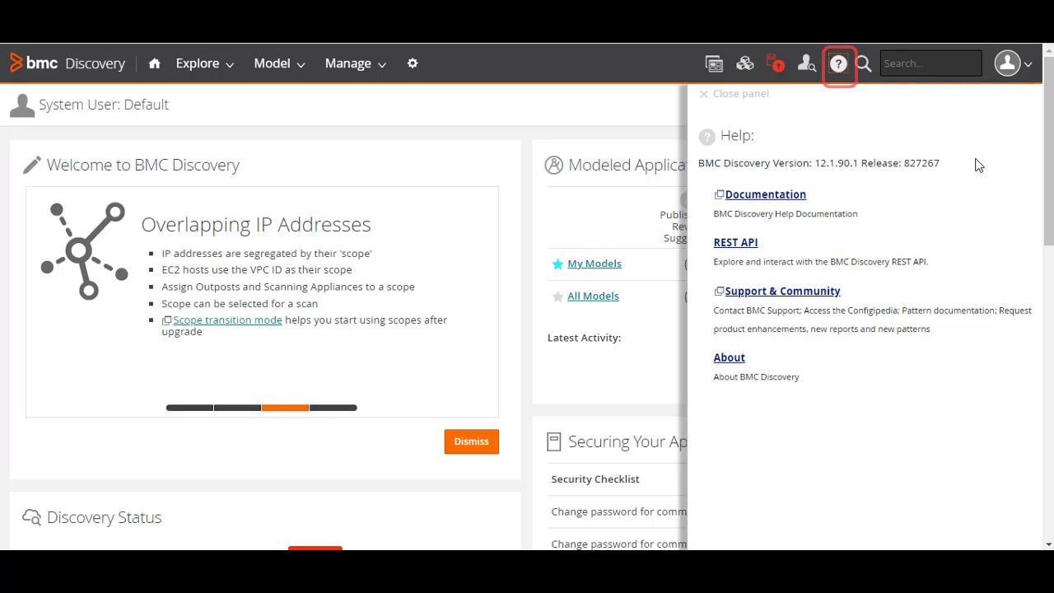
{"action": "left_click", "coordinate": [735, 94]}
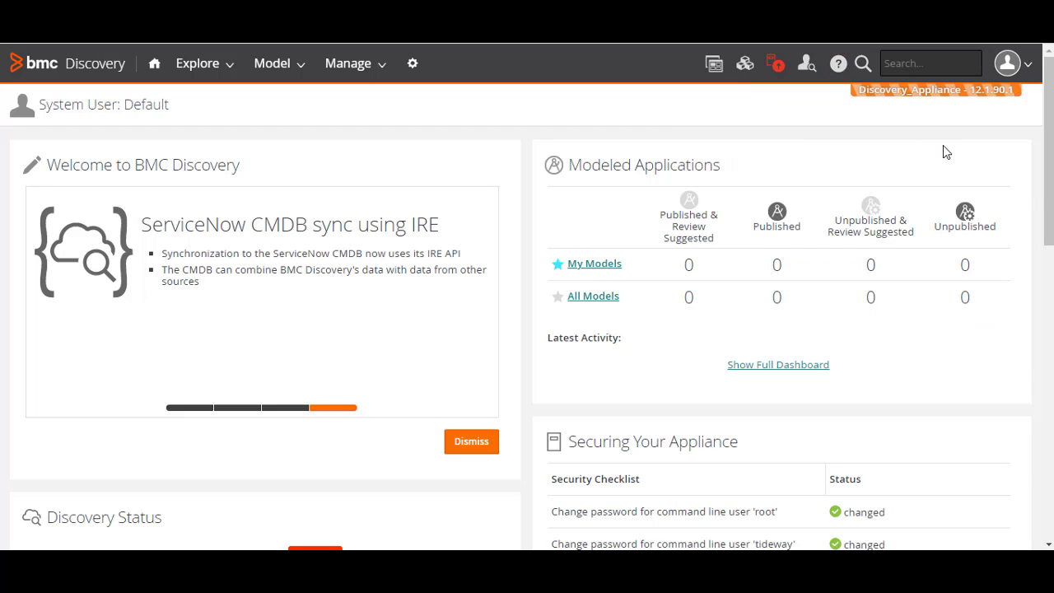